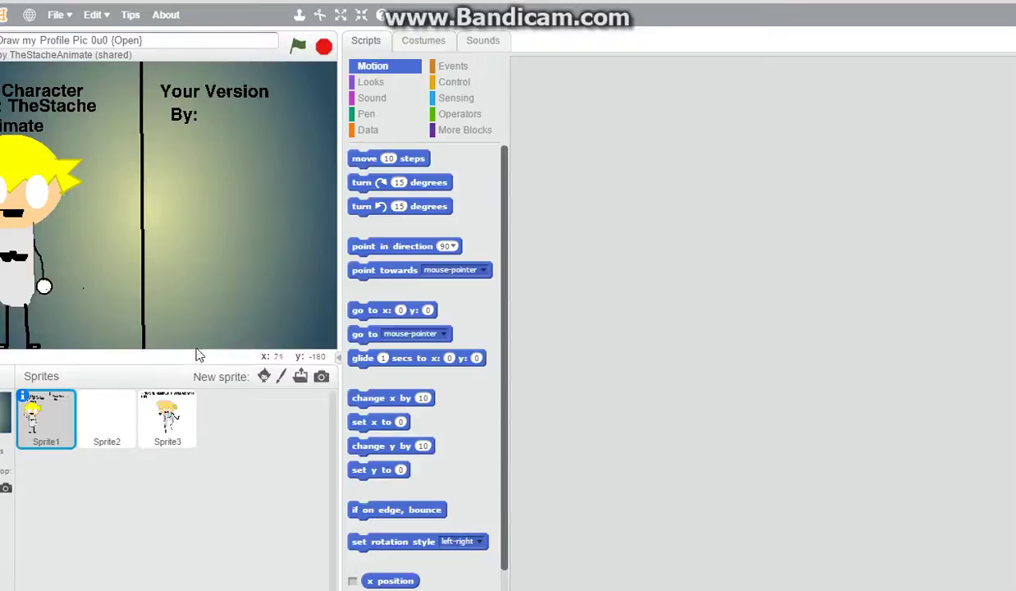
- Draw a peach ellipse about 202x180 in Sprite2's empty costume and fill it with the same peach colour
click(98, 415)
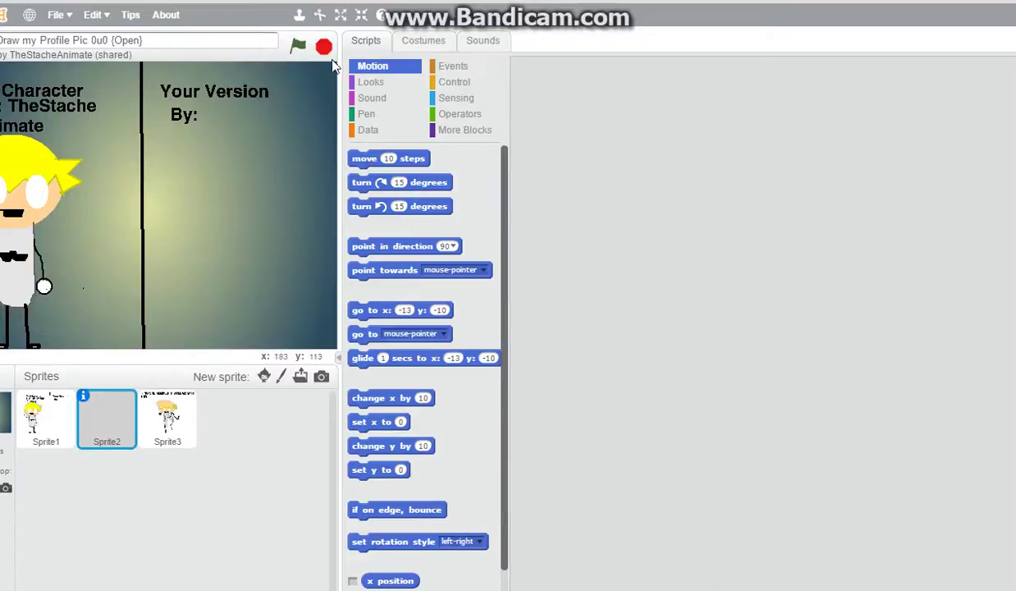
click(428, 40)
click(455, 192)
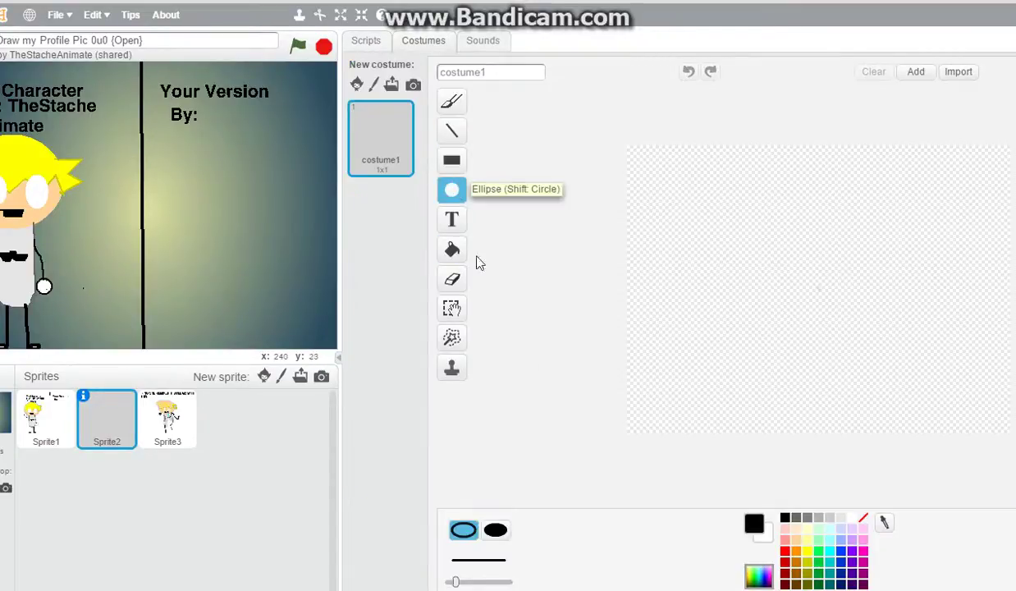
click(796, 527)
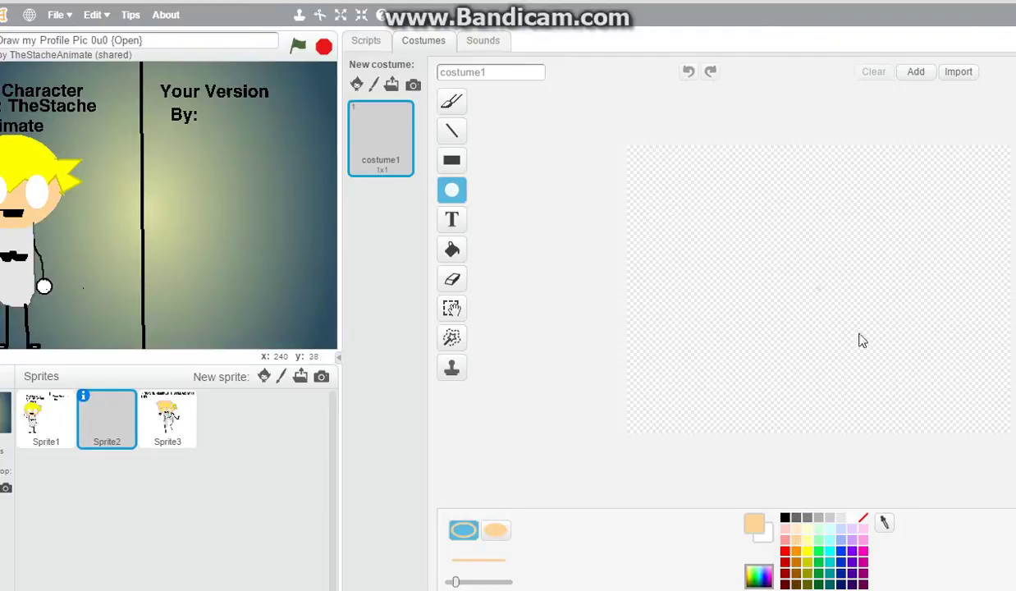
drag(861, 323, 699, 179)
click(452, 250)
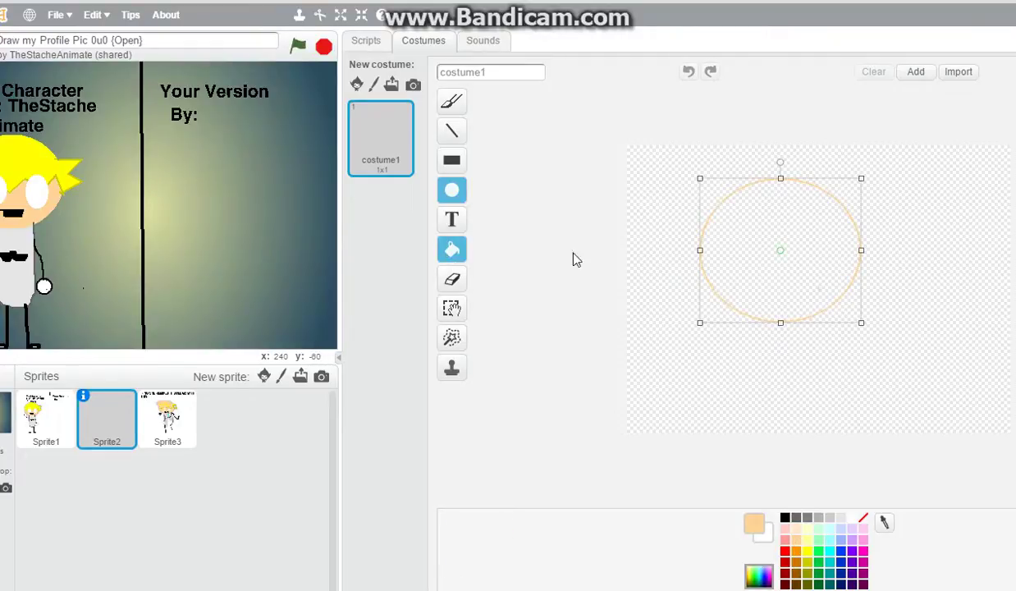
click(790, 235)
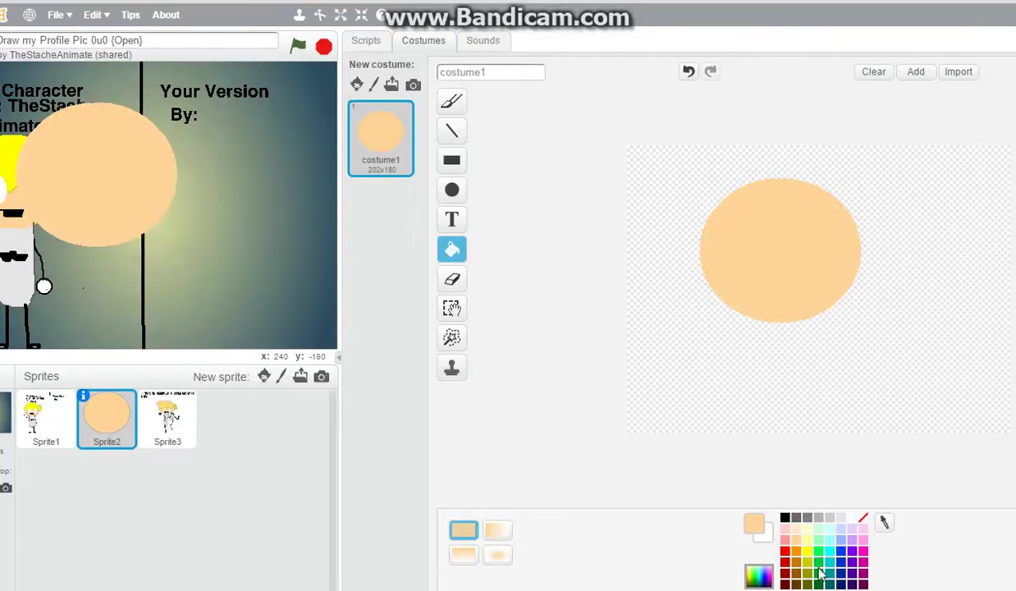
- Draw dark yellow zigzag hair lines across the peach ellipse, with one line extending beyond its upper right edge
click(808, 563)
click(451, 130)
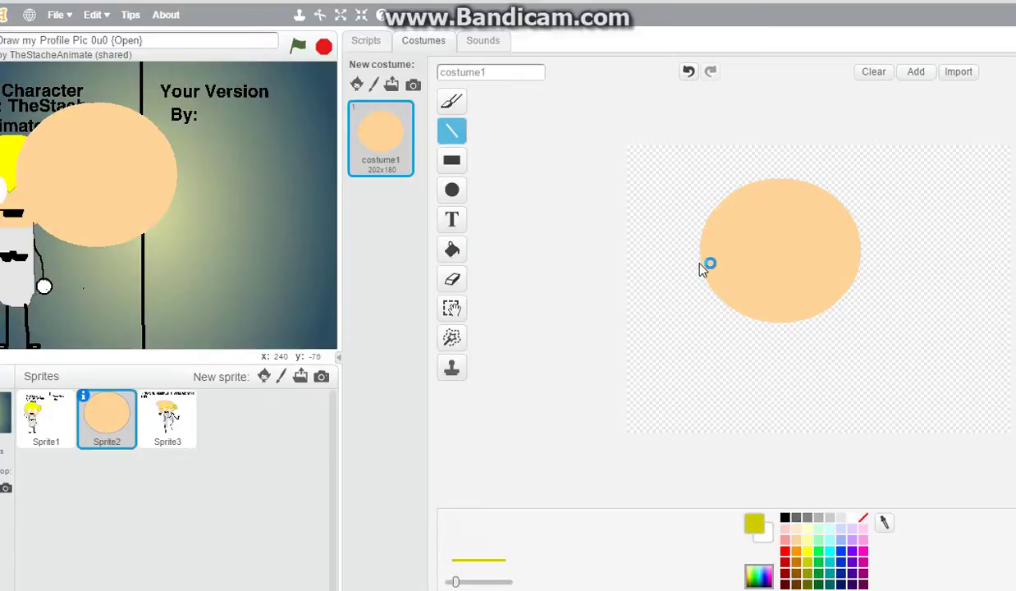
drag(724, 273, 806, 206)
drag(850, 283, 850, 283)
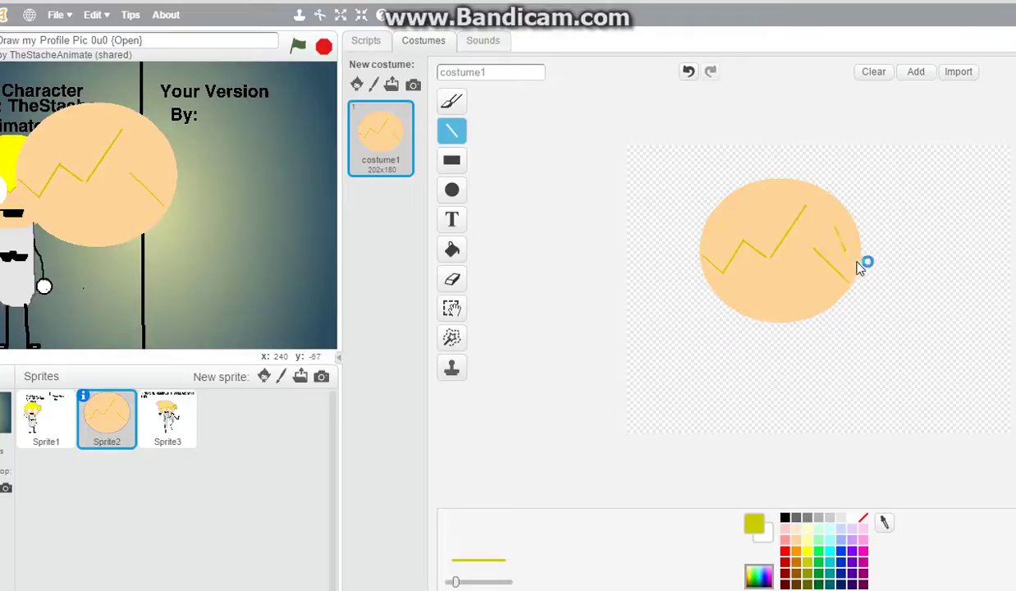
drag(834, 225, 881, 188)
- Fill the peach ellipse with bright yellow
click(452, 250)
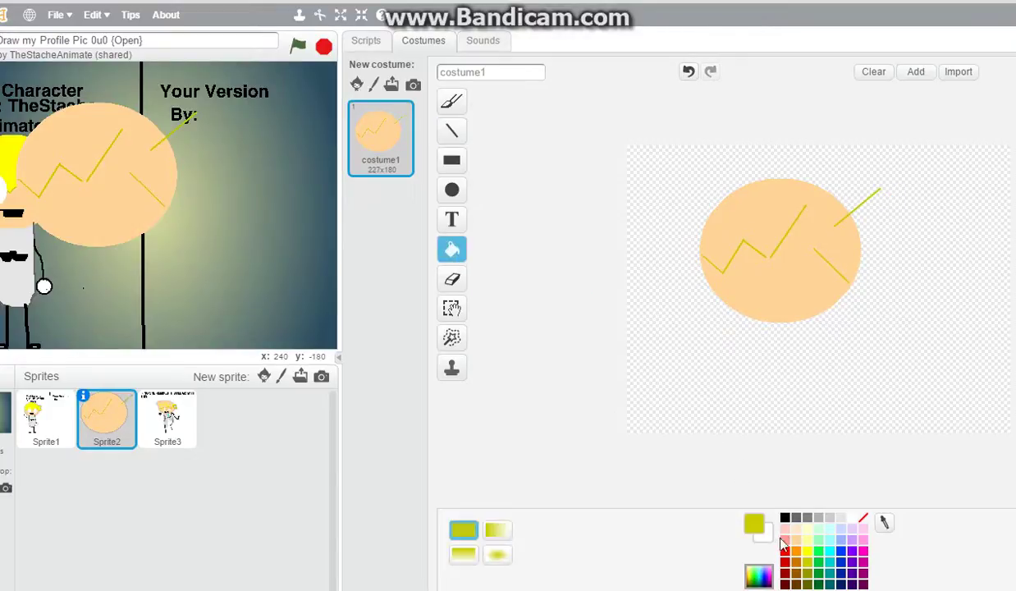
click(810, 552)
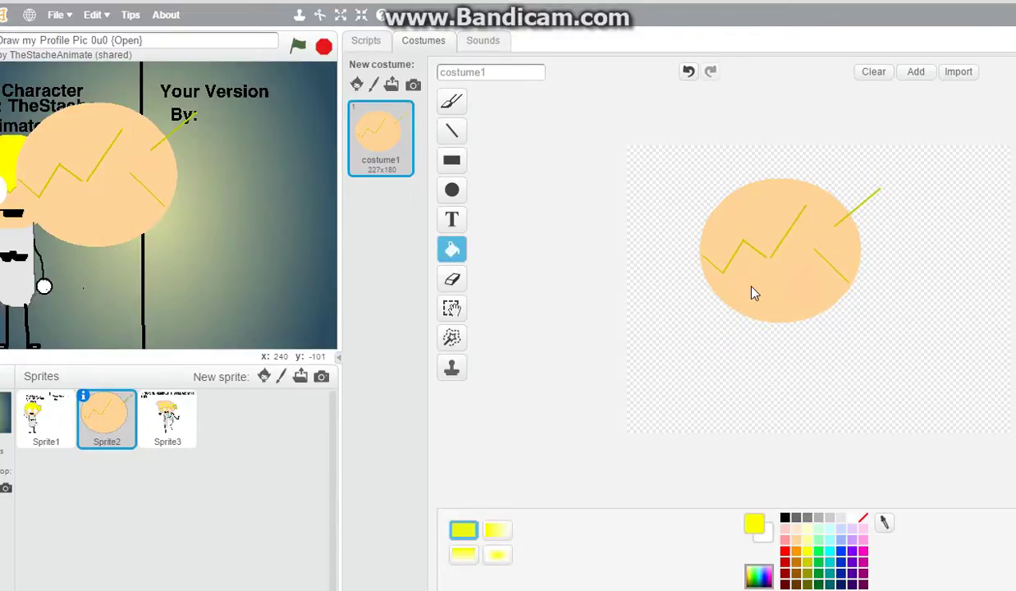
click(741, 222)
- Draw four grey ellipse outlines over and beside the yellow ellipse in Sprite2's costume
click(452, 189)
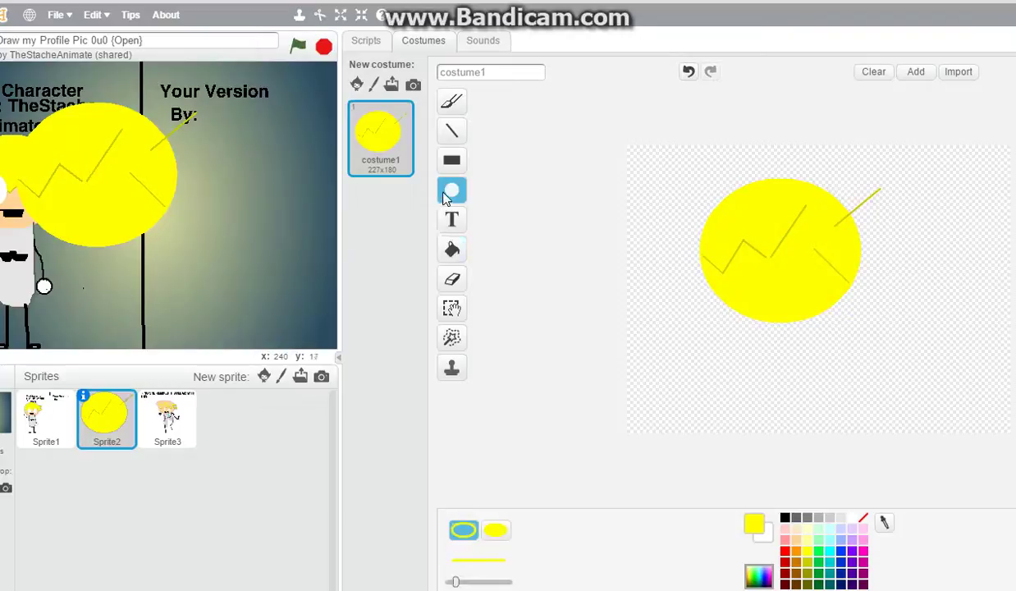
click(819, 519)
mouse_move(762, 209)
mouse_down()
mouse_move(800, 343)
mouse_move(812, 345)
mouse_up()
drag(699, 195, 835, 230)
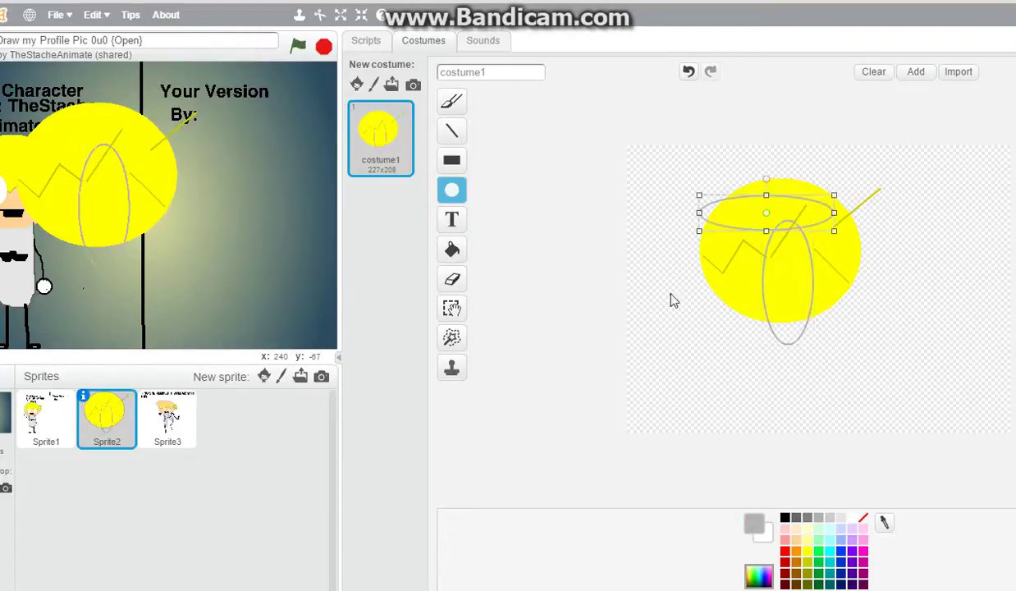
drag(662, 264, 687, 301)
drag(793, 205, 862, 294)
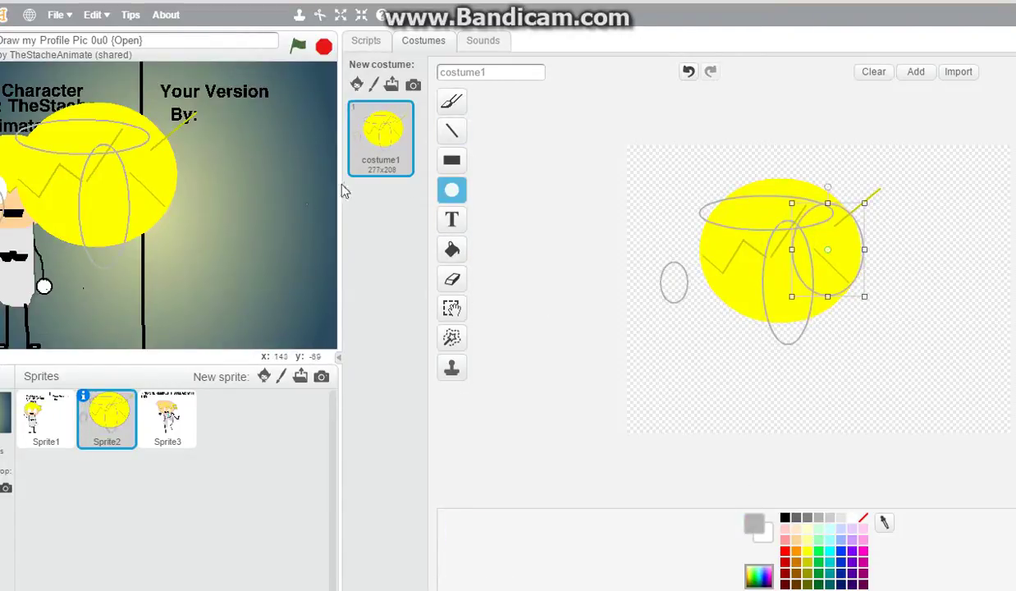
- Move Sprite2 on the stage into the "Your Version" half
mouse_move(101, 148)
mouse_down()
mouse_move(234, 271)
mouse_move(476, 335)
mouse_move(647, 304)
mouse_move(632, 299)
mouse_up()
mouse_move(118, 164)
mouse_down()
mouse_move(246, 165)
mouse_move(302, 286)
mouse_move(162, 393)
mouse_move(206, 265)
mouse_move(290, 227)
mouse_move(294, 246)
mouse_move(259, 223)
mouse_move(697, 337)
mouse_move(243, 124)
mouse_move(324, 256)
mouse_move(190, 358)
mouse_move(232, 202)
mouse_move(164, 243)
mouse_move(216, 220)
mouse_move(268, 227)
mouse_move(231, 182)
mouse_move(247, 215)
mouse_move(226, 252)
mouse_move(261, 222)
mouse_move(248, 228)
mouse_up()
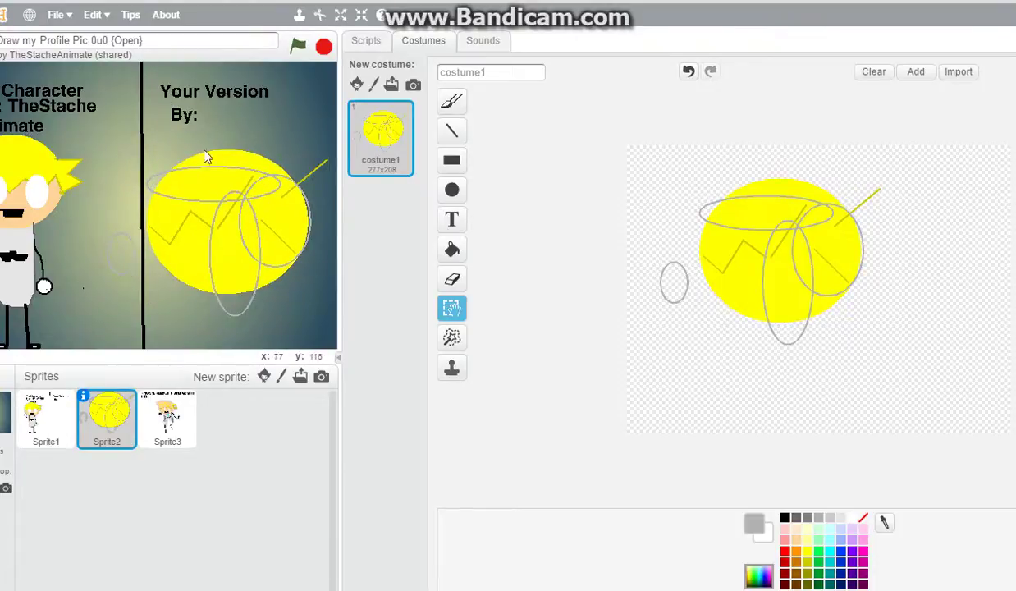
- Add the author's username in black Helvetica text after "By:" under "Your Version" in Sprite1's costume2
click(48, 417)
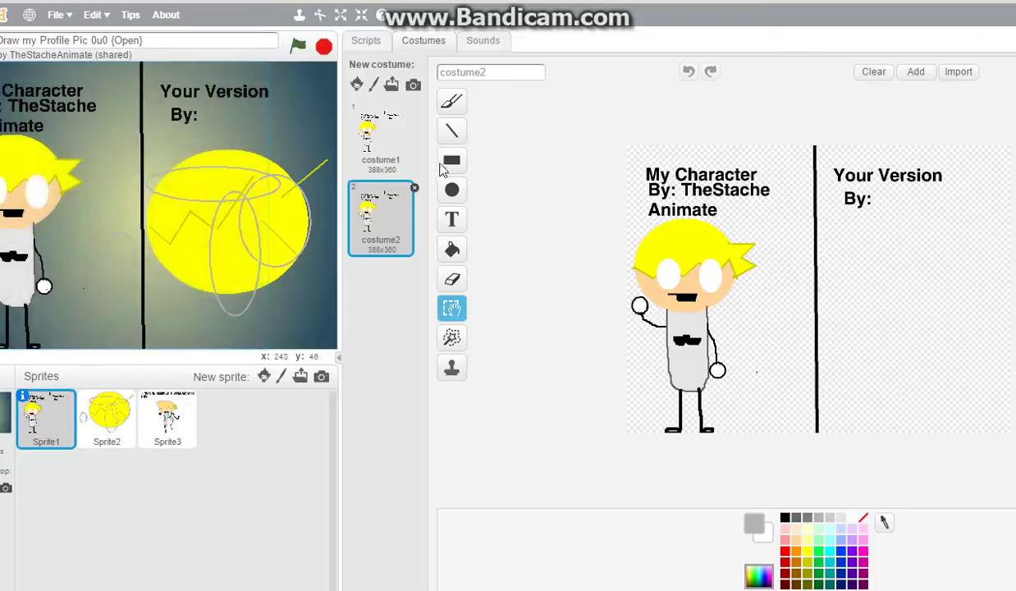
click(451, 224)
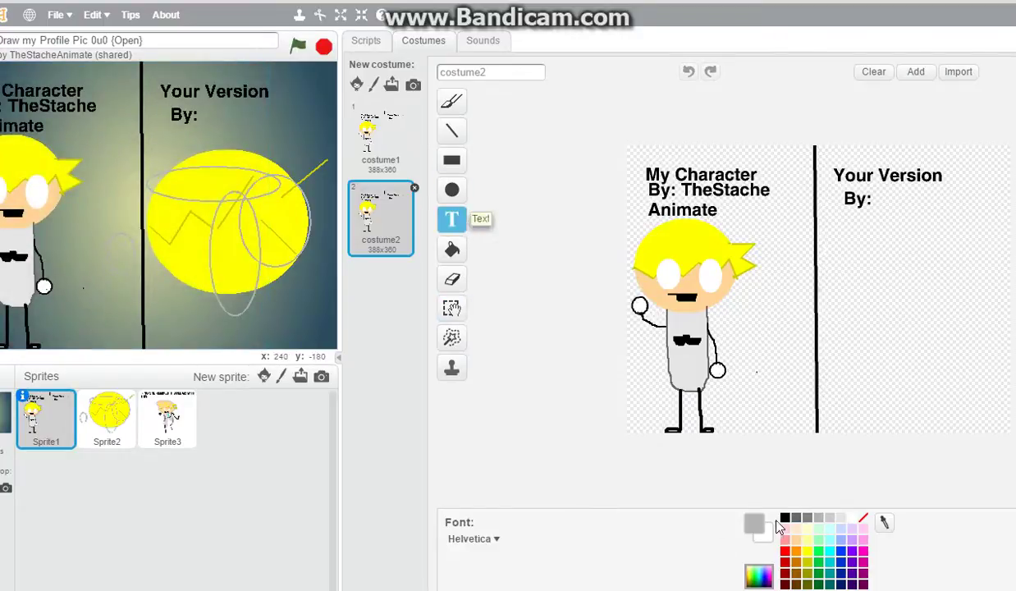
click(782, 519)
click(885, 199)
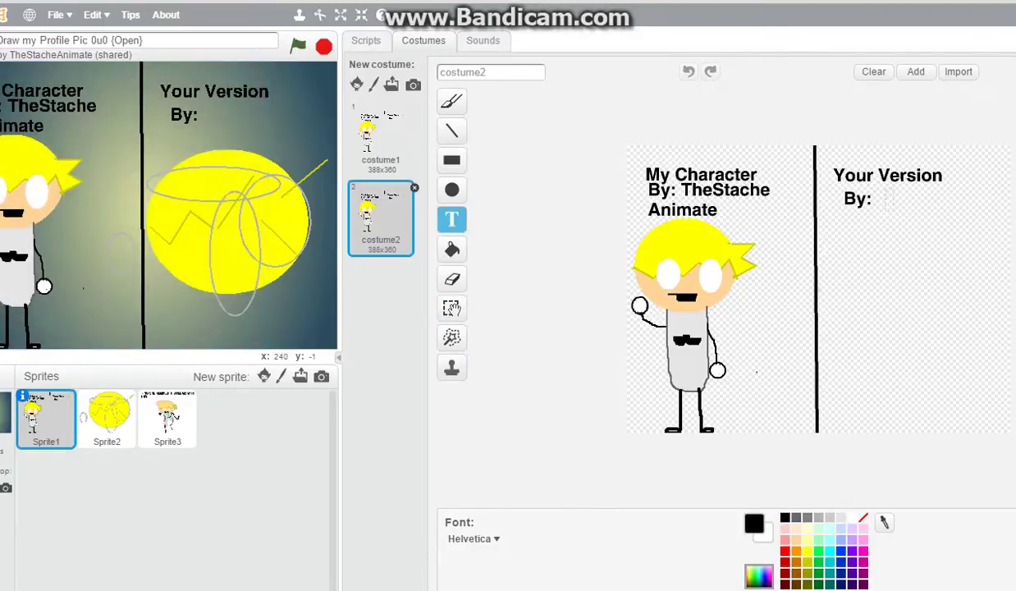
text(Hidbwja)
key(BackSpace)
key(BackSpace)
key(BackSpace)
key(BackSpace)
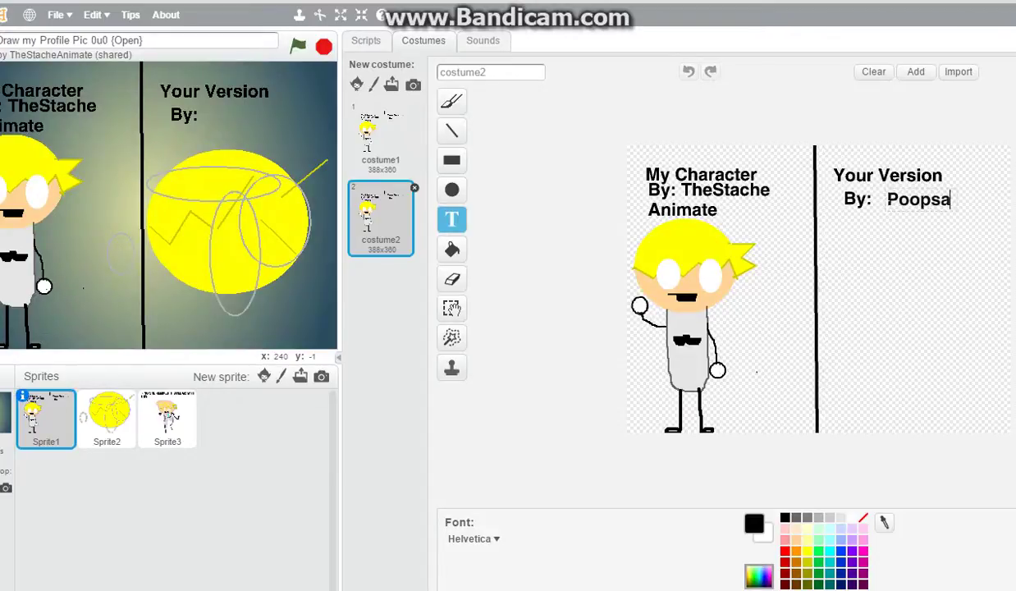
text(oopsaba)
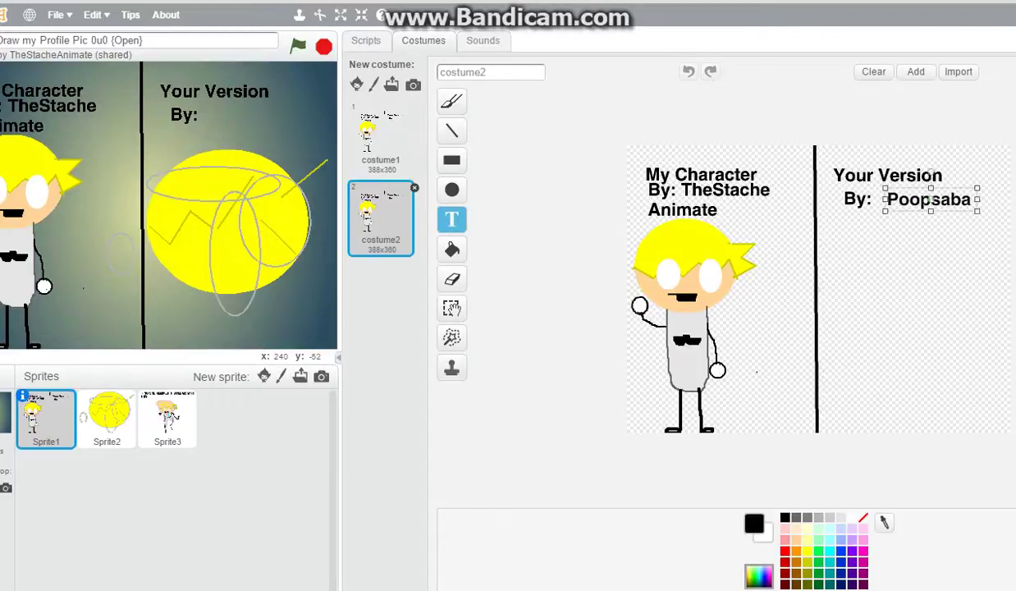
click(872, 236)
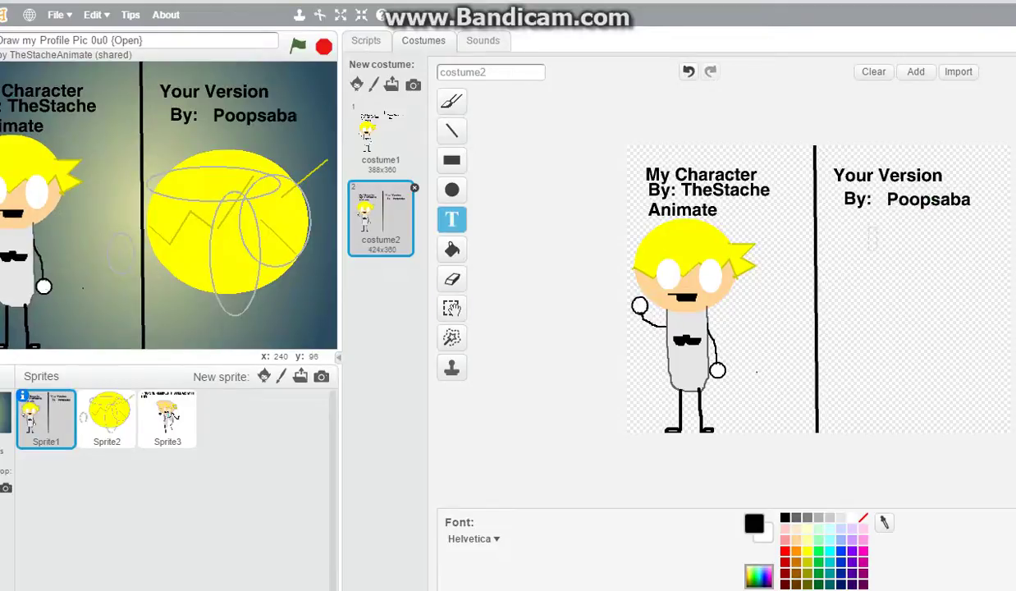
click(382, 133)
click(365, 234)
- Undo all the drawing in Sprite2's costume back to an empty canvas
click(90, 426)
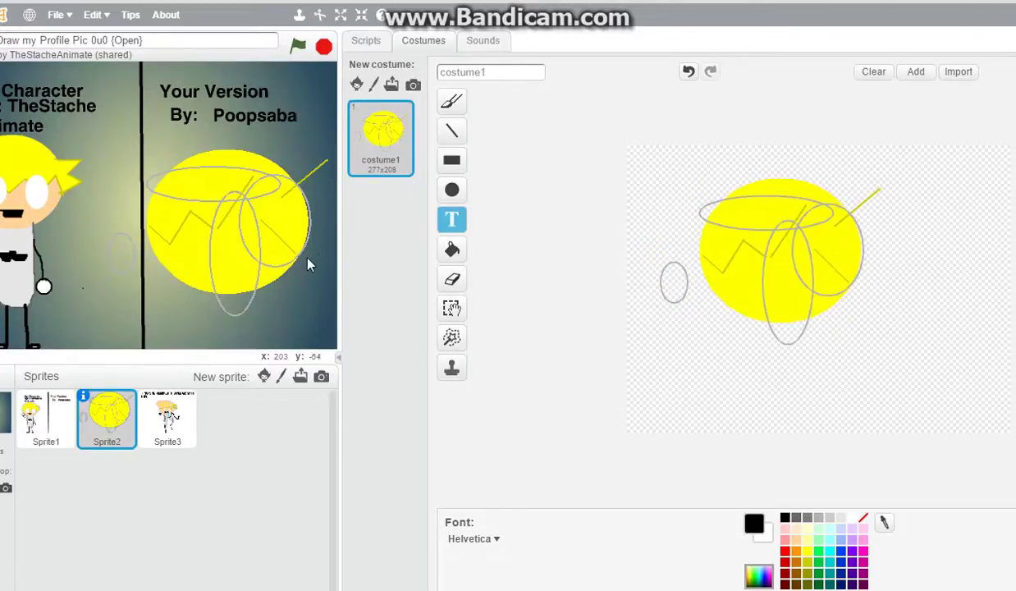
click(451, 190)
click(688, 71)
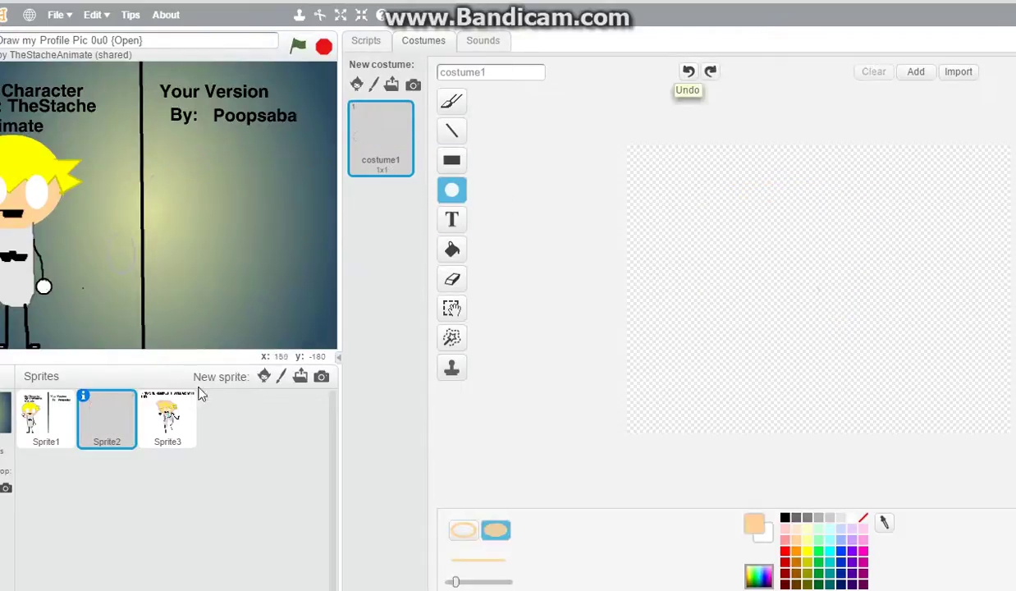
- Draw a small filled peach circle against the left side of the character's head in Sprite3's costume
click(167, 417)
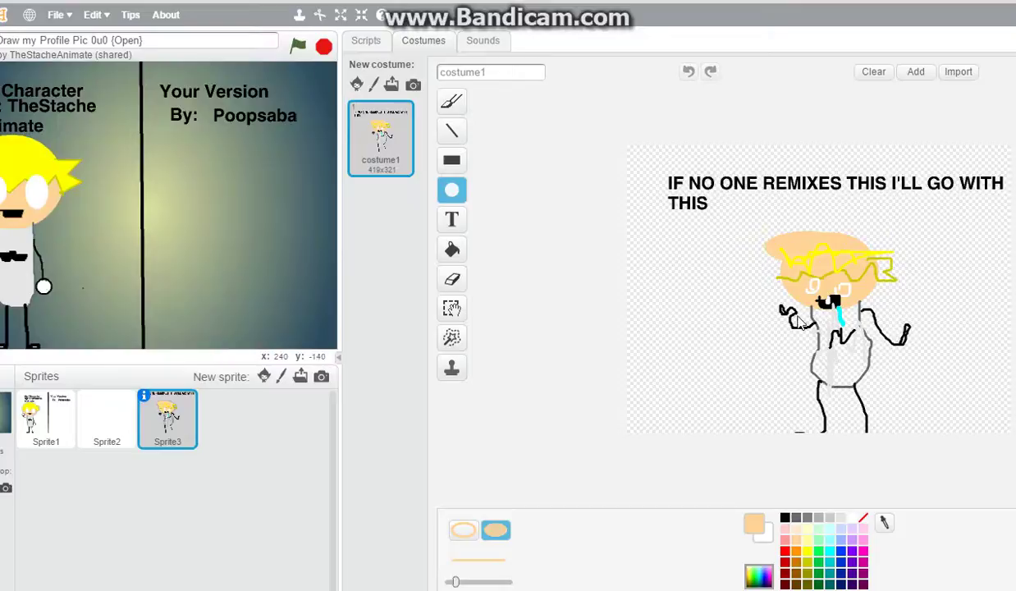
mouse_move(820, 305)
mouse_down()
mouse_move(873, 349)
mouse_move(783, 284)
mouse_move(772, 287)
mouse_up()
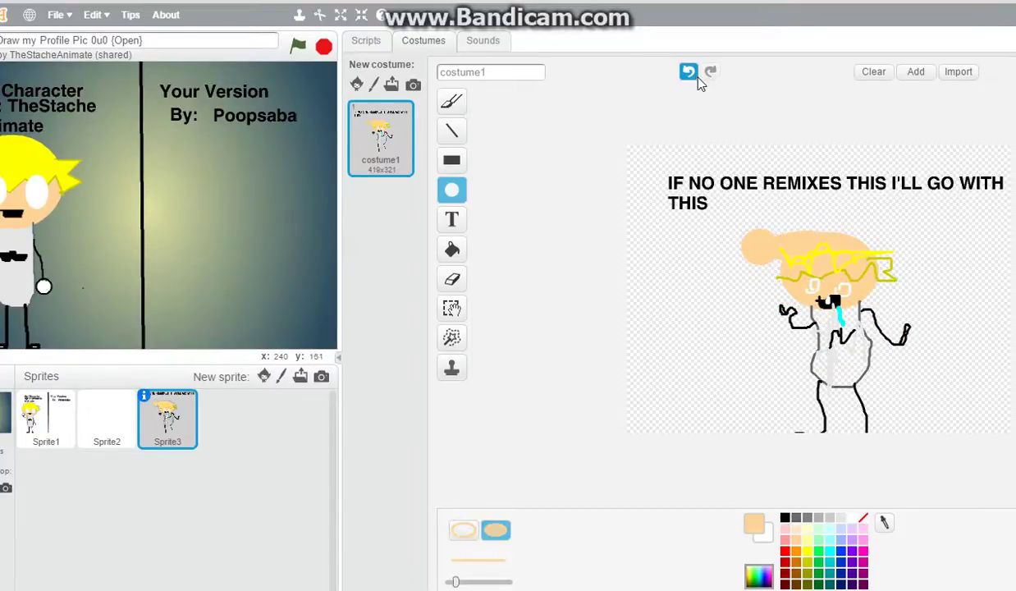
- Try to move the peach circle beside Sprite3's head past the canvas's left edge, and undo the move
click(452, 308)
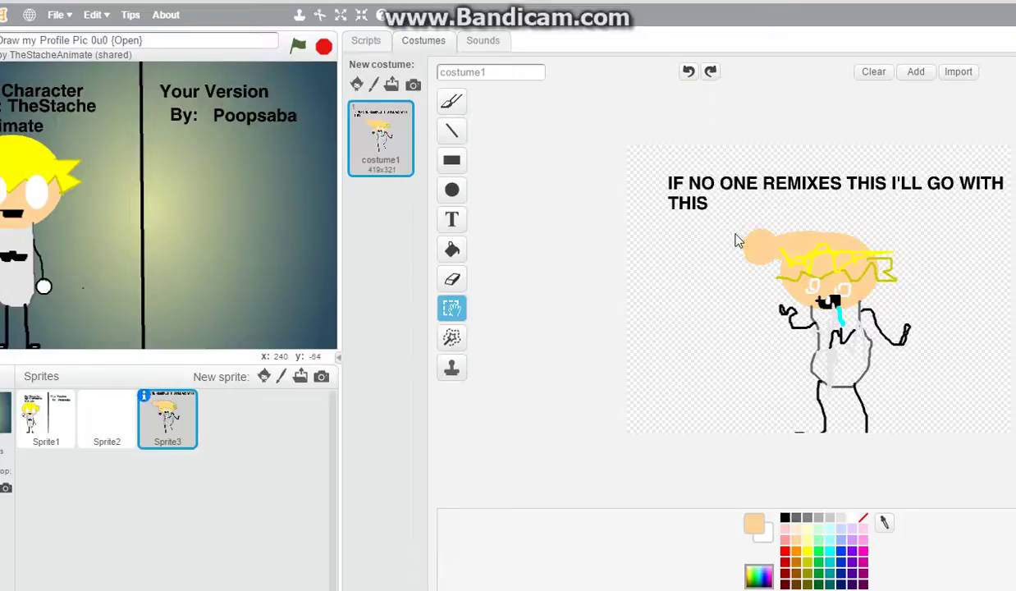
drag(727, 214, 570, 240)
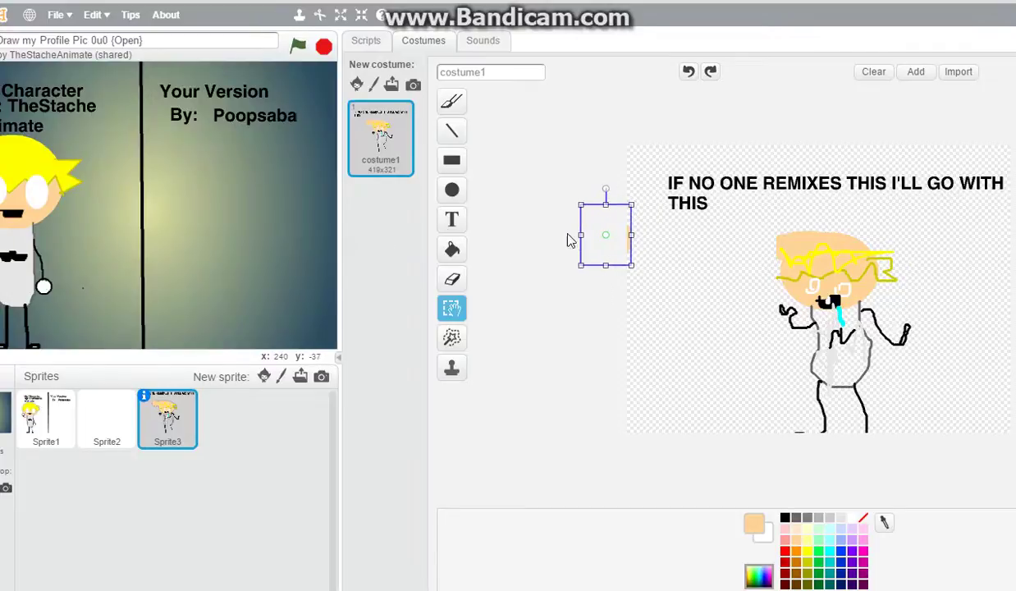
click(722, 269)
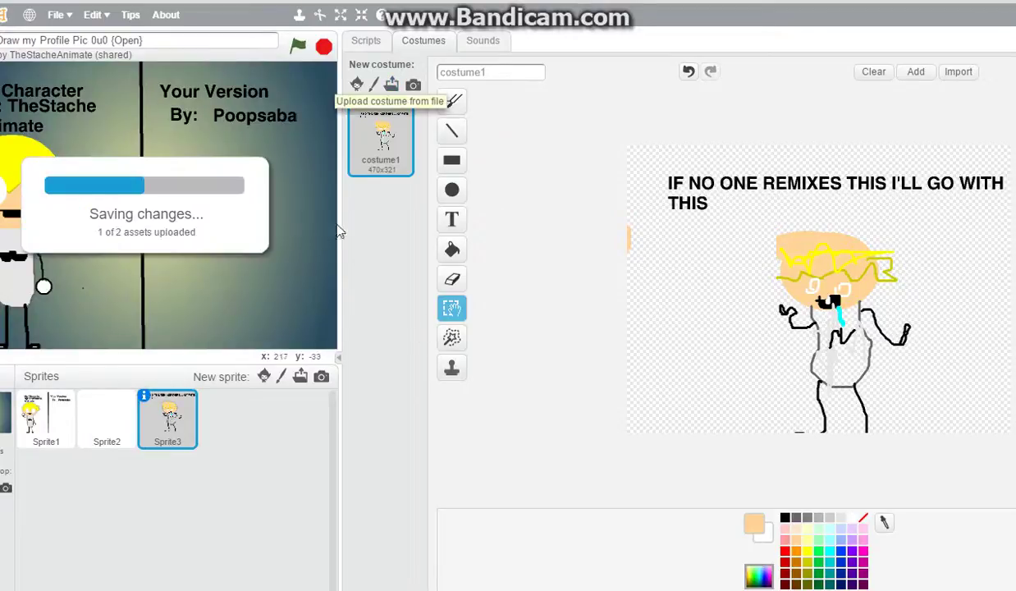
click(451, 279)
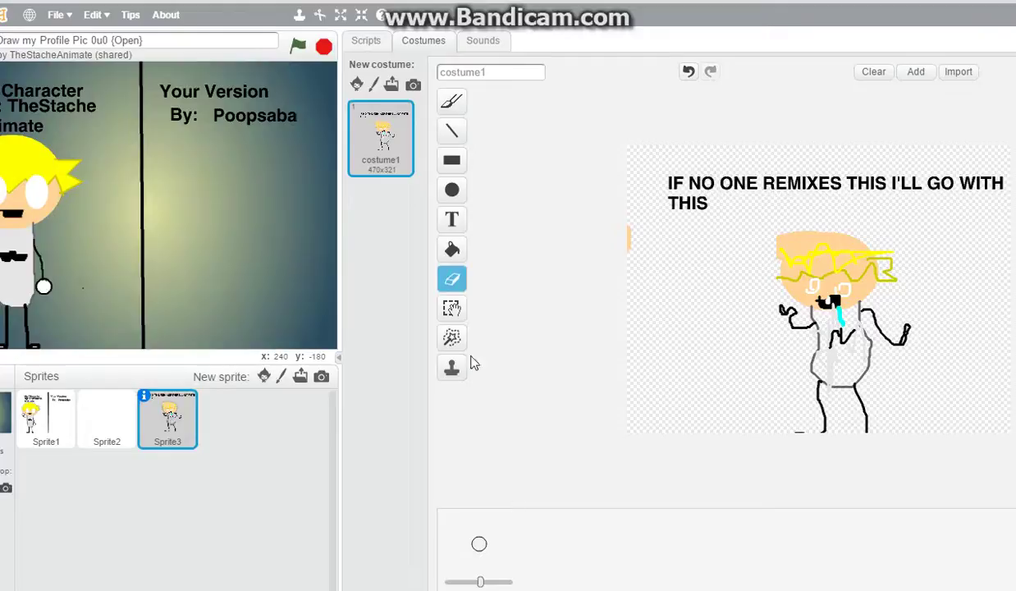
click(688, 71)
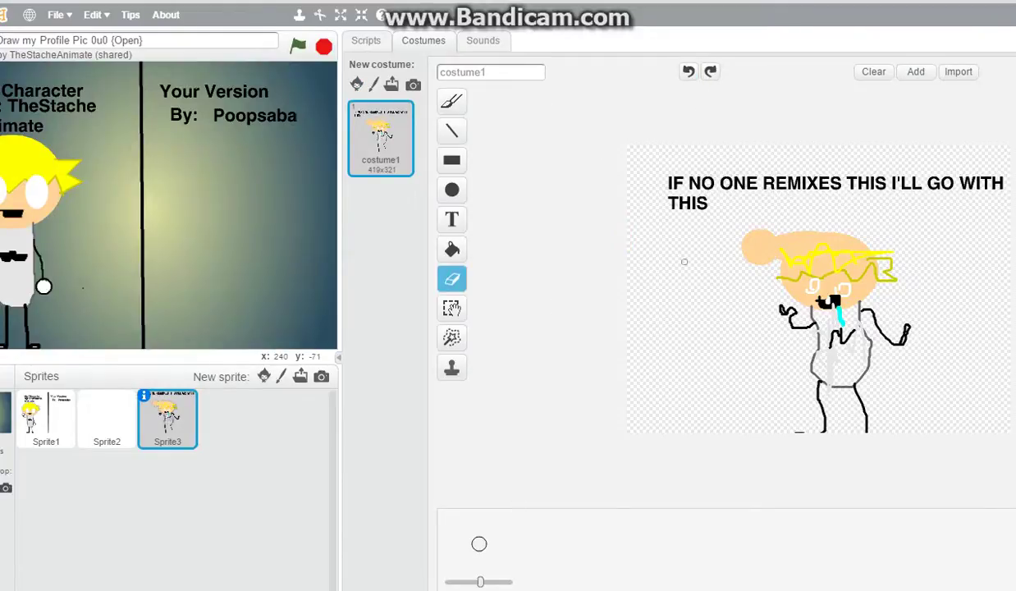
- Undo the black limb strokes and the peach ellipse under "Your Version" in Sprite1's costume2
click(68, 419)
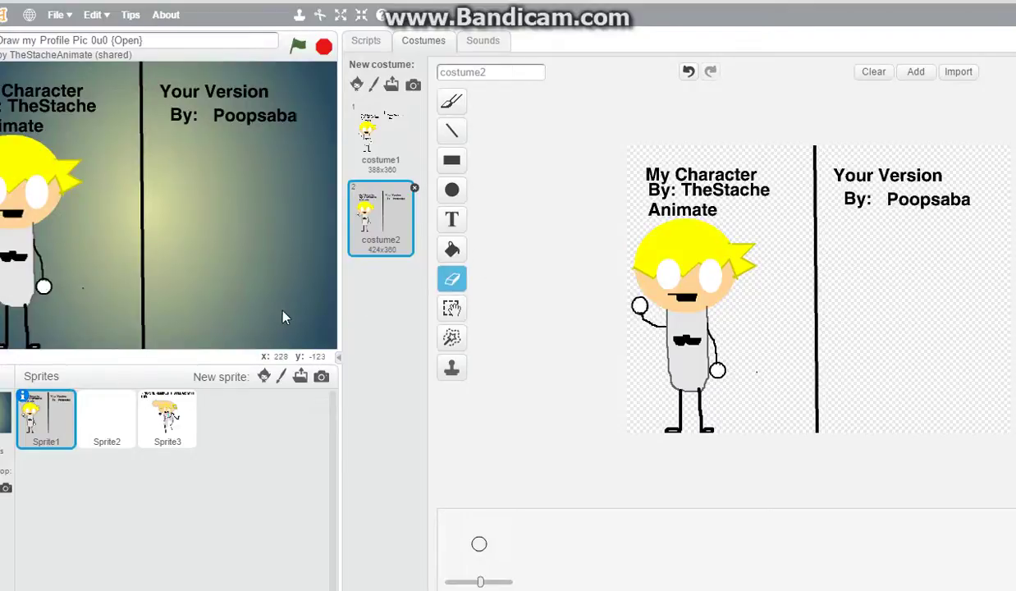
click(450, 308)
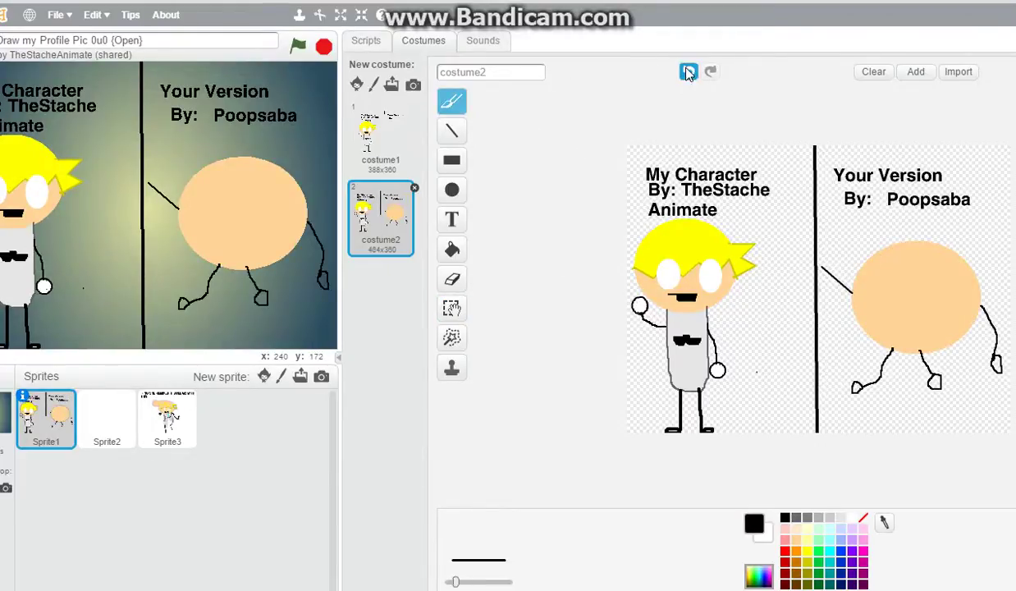
click(689, 72)
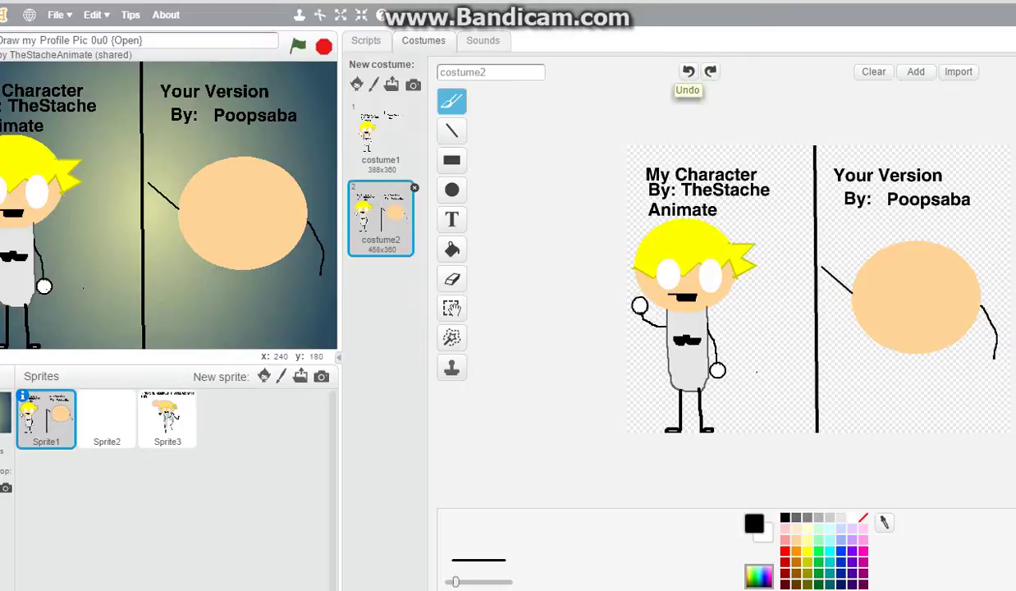
click(688, 73)
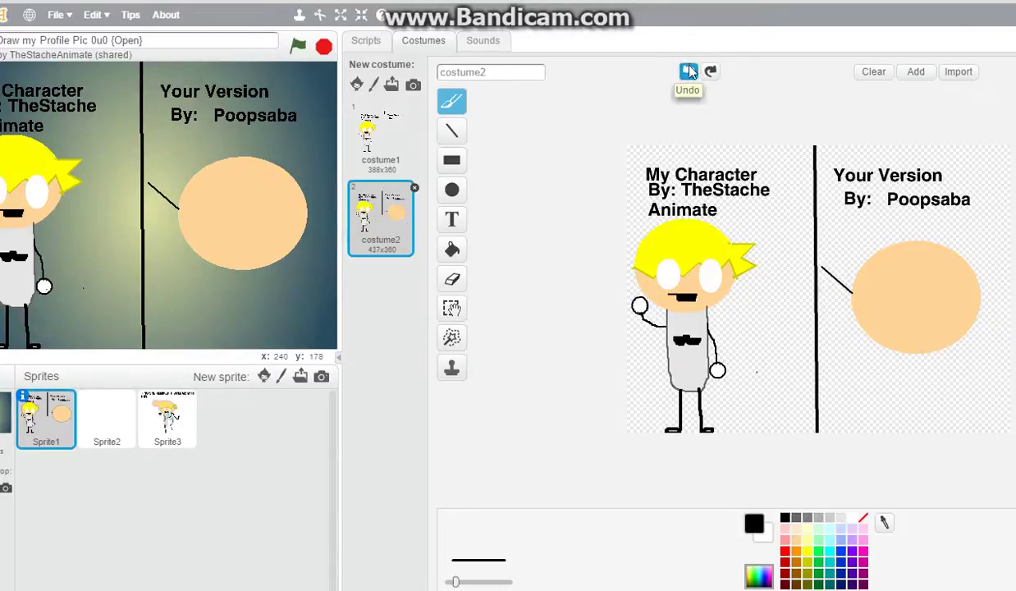
click(689, 72)
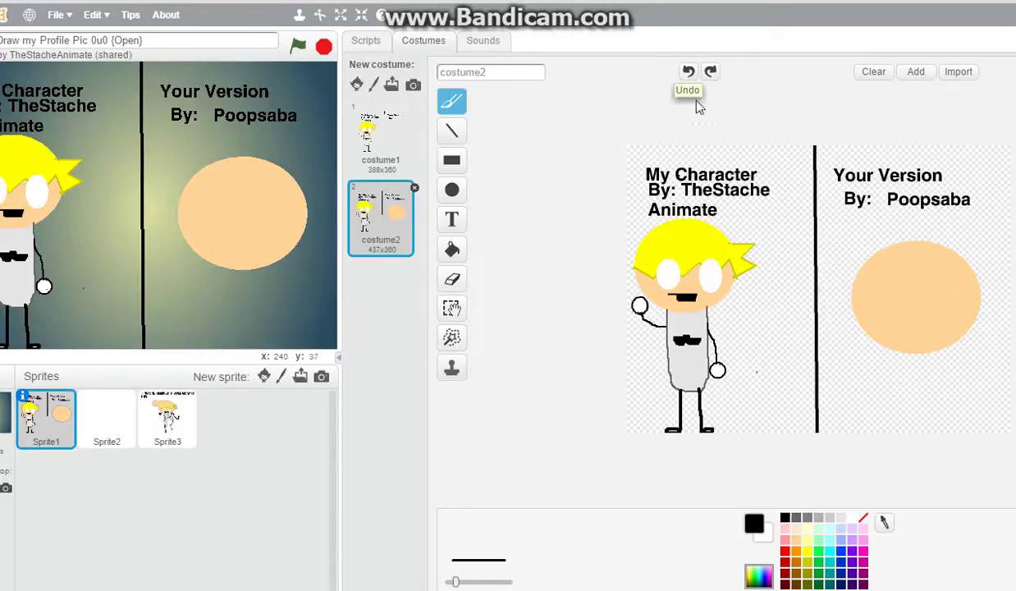
click(688, 72)
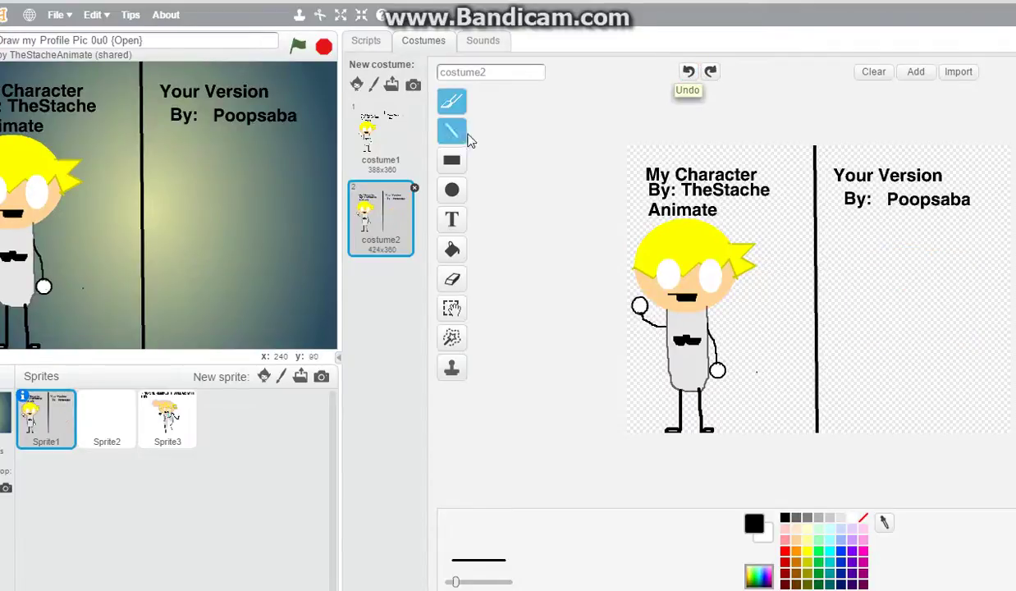
- Draw a filled peach circle as the head under "Your Version" in Sprite1's costume2
click(452, 189)
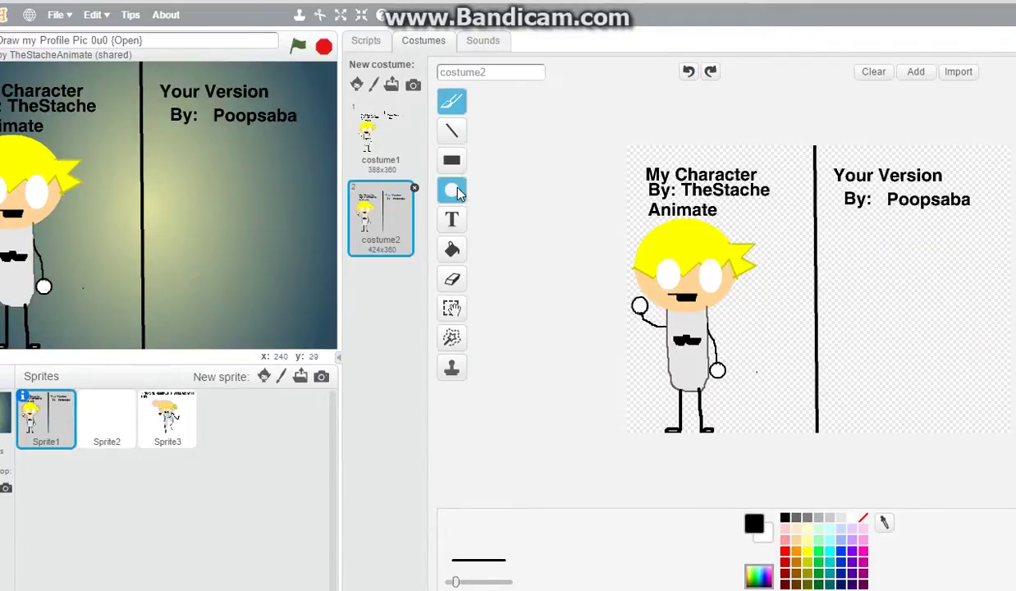
click(785, 528)
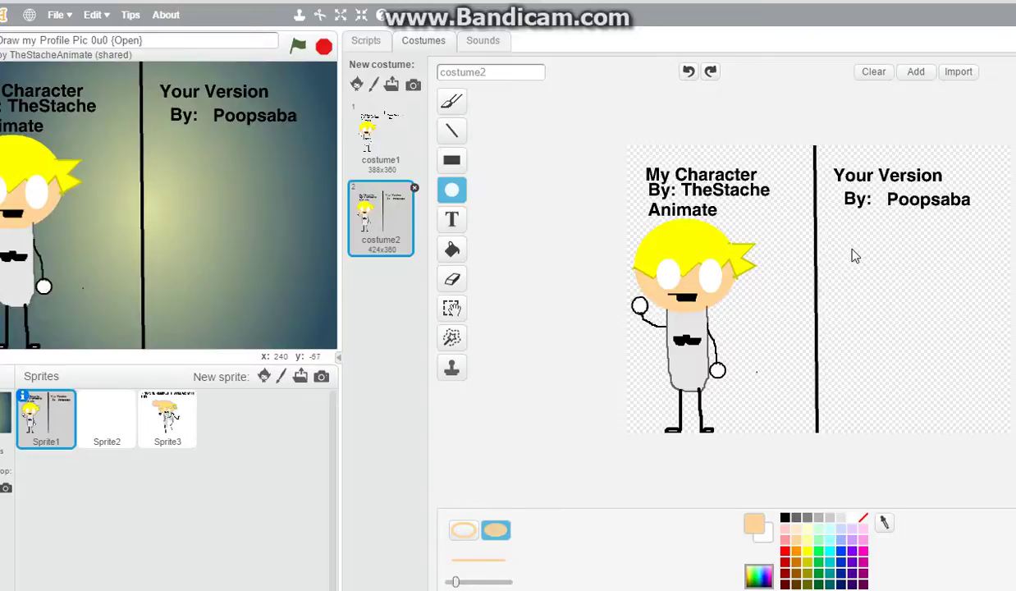
mouse_move(920, 285)
mouse_down()
mouse_move(954, 333)
mouse_move(698, 279)
mouse_move(884, 269)
mouse_move(918, 283)
mouse_up()
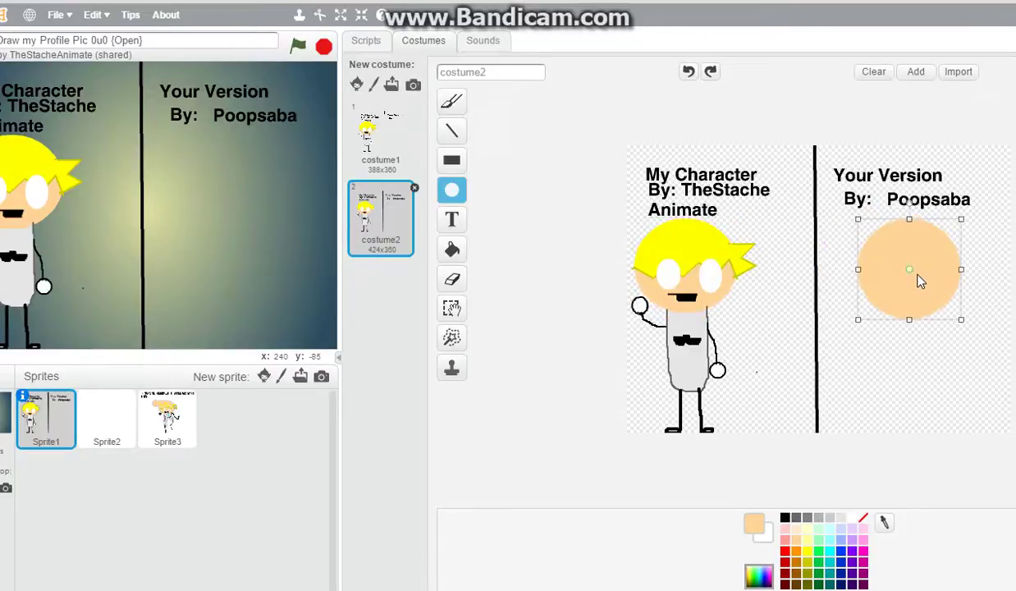
click(907, 345)
- Draw a dark yellow zigzag hairline across the new head and fill the area above it with bright yellow
click(458, 131)
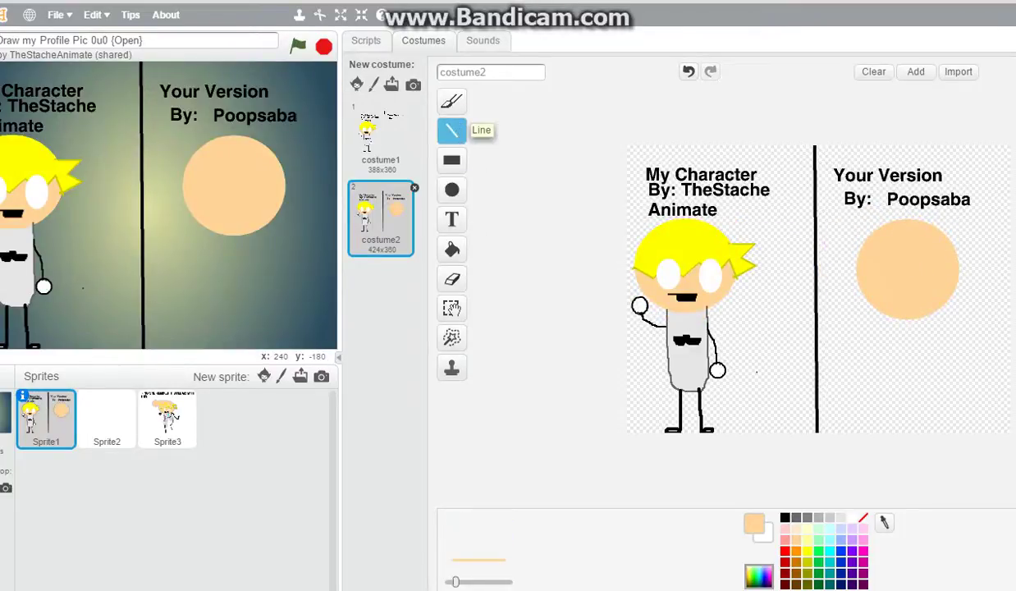
click(809, 565)
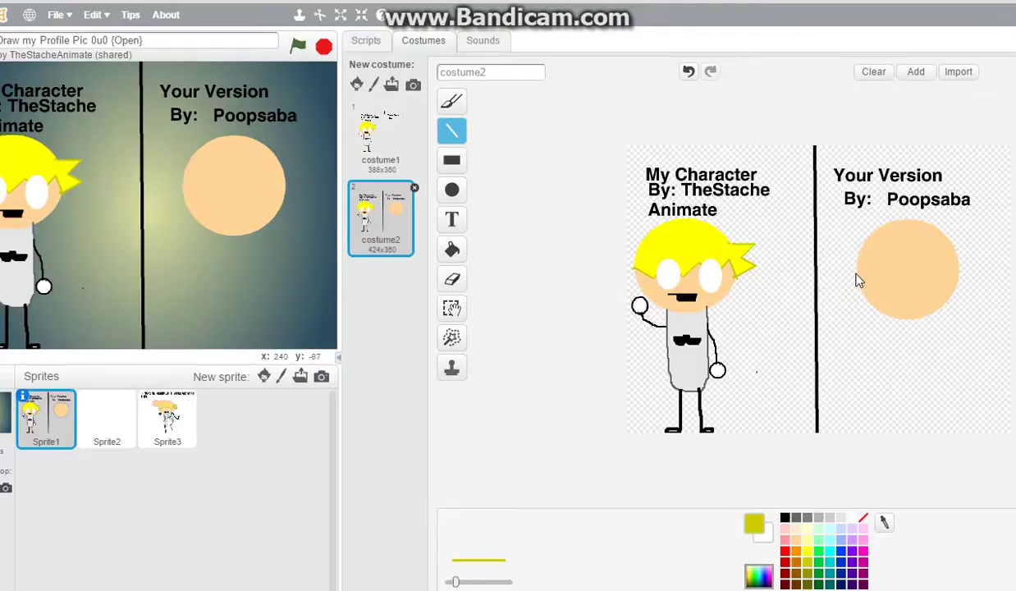
mouse_move(889, 263)
mouse_down()
mouse_move(900, 278)
mouse_move(942, 256)
mouse_move(961, 275)
mouse_up()
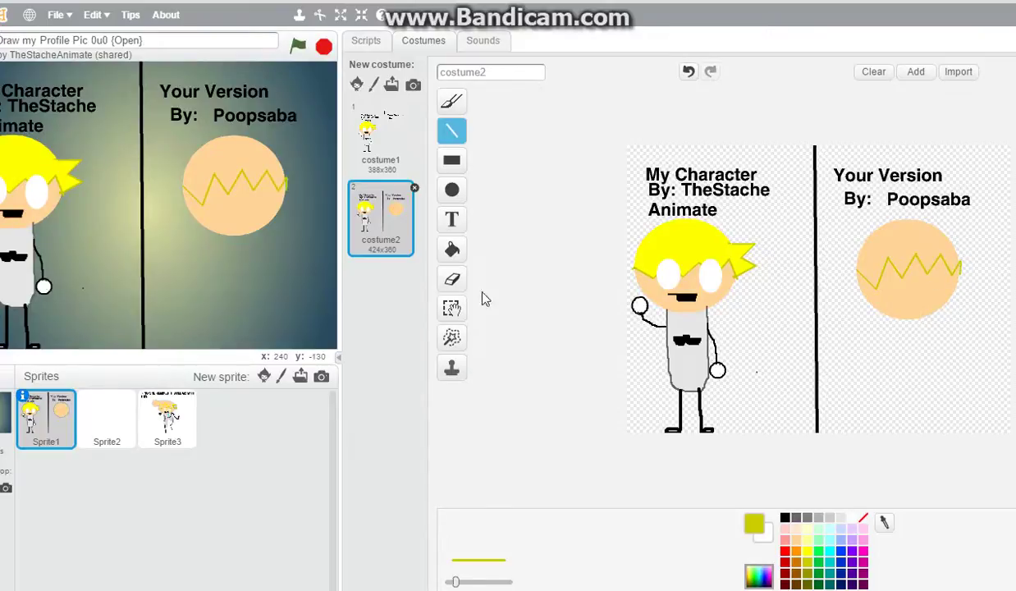
click(452, 249)
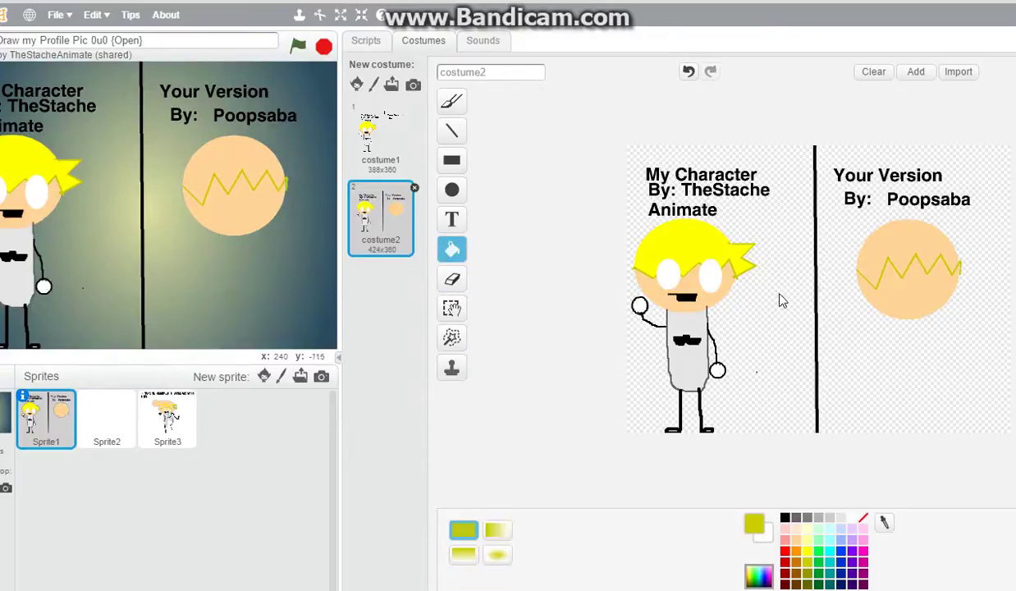
click(809, 552)
click(887, 229)
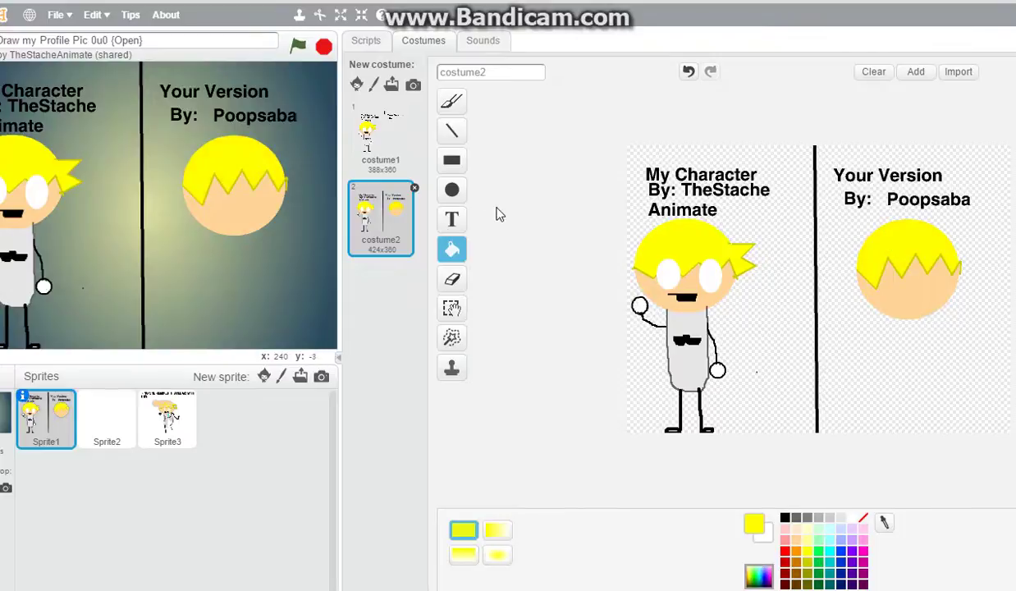
- Add a spiky dark yellow hair tuft on the right side of the new head and fill it with bright yellow
click(451, 130)
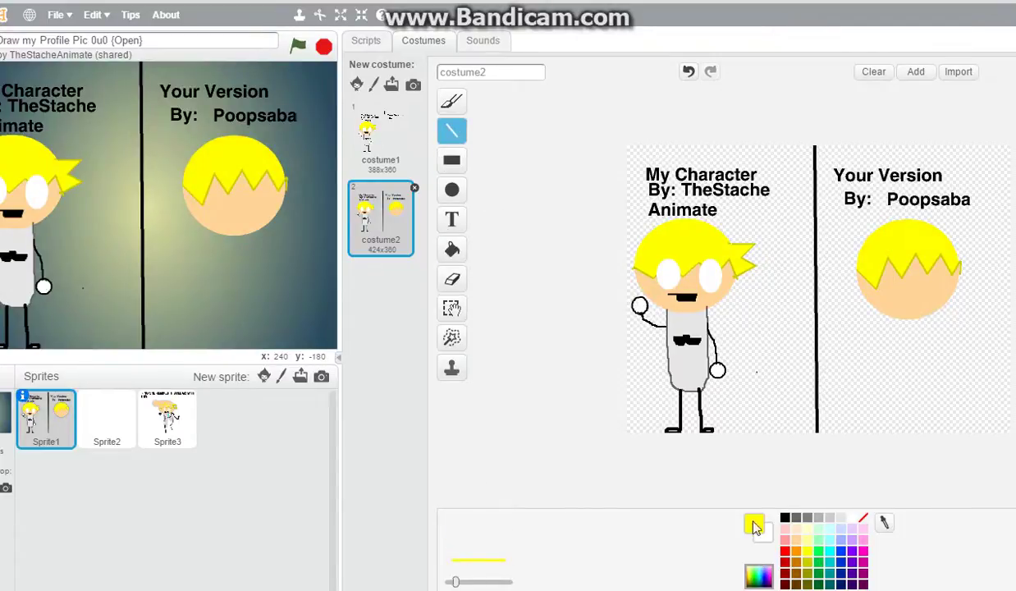
click(808, 563)
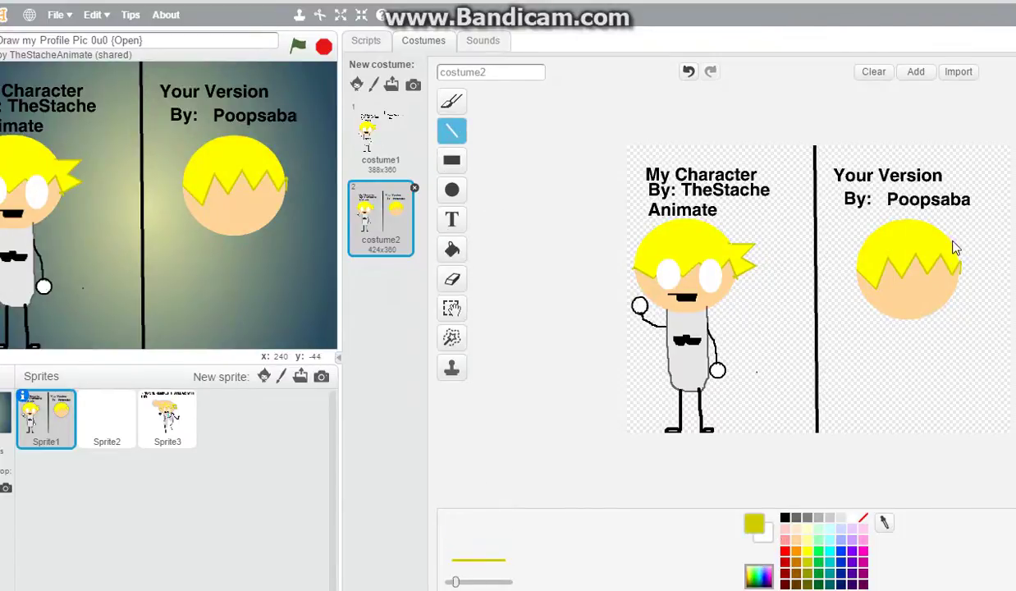
mouse_move(954, 246)
mouse_down()
mouse_move(979, 237)
mouse_move(962, 256)
mouse_move(990, 259)
mouse_up()
drag(989, 259, 966, 274)
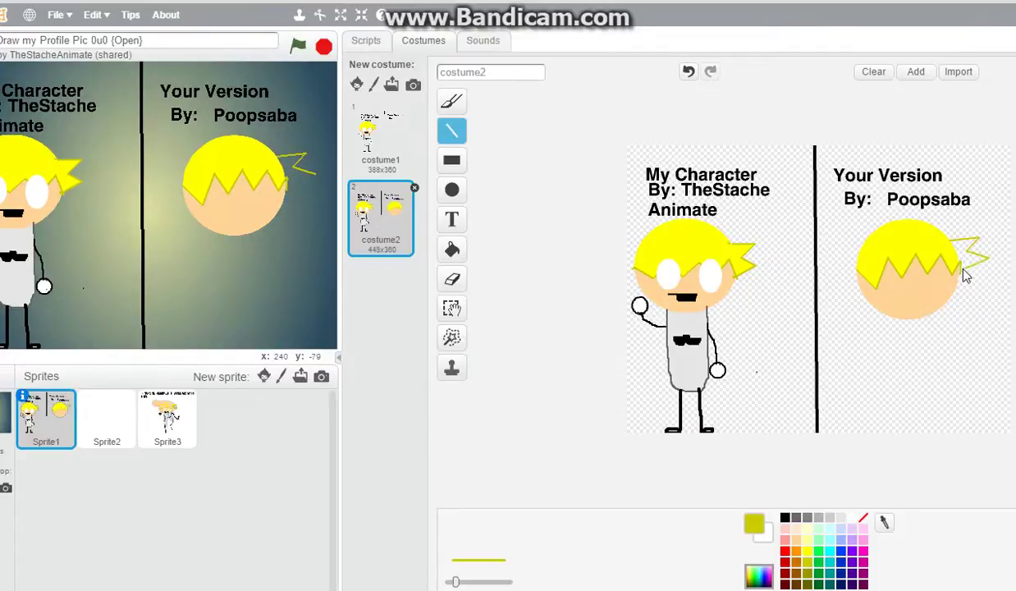
click(452, 249)
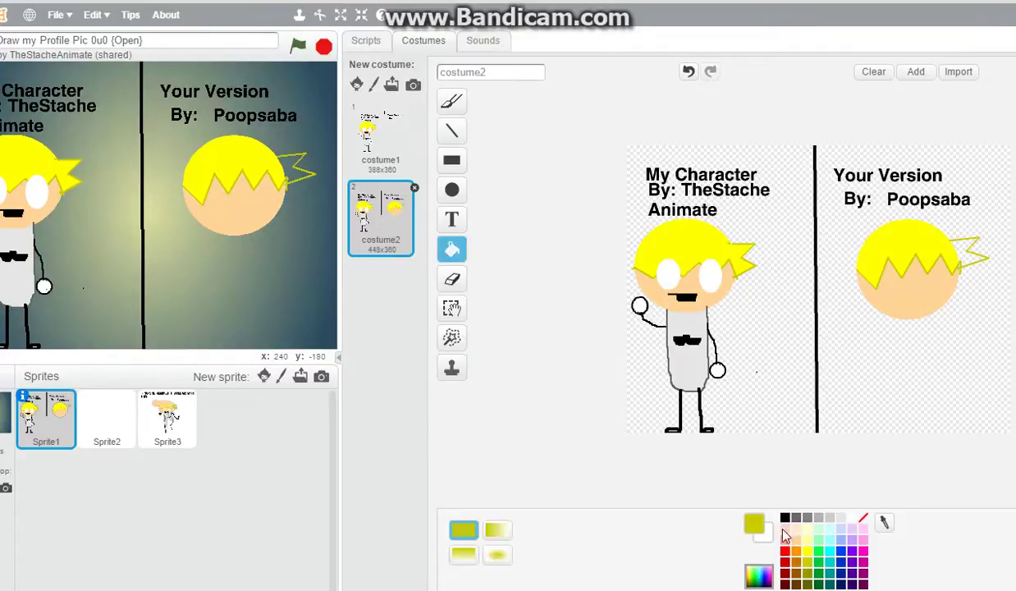
click(808, 551)
click(957, 248)
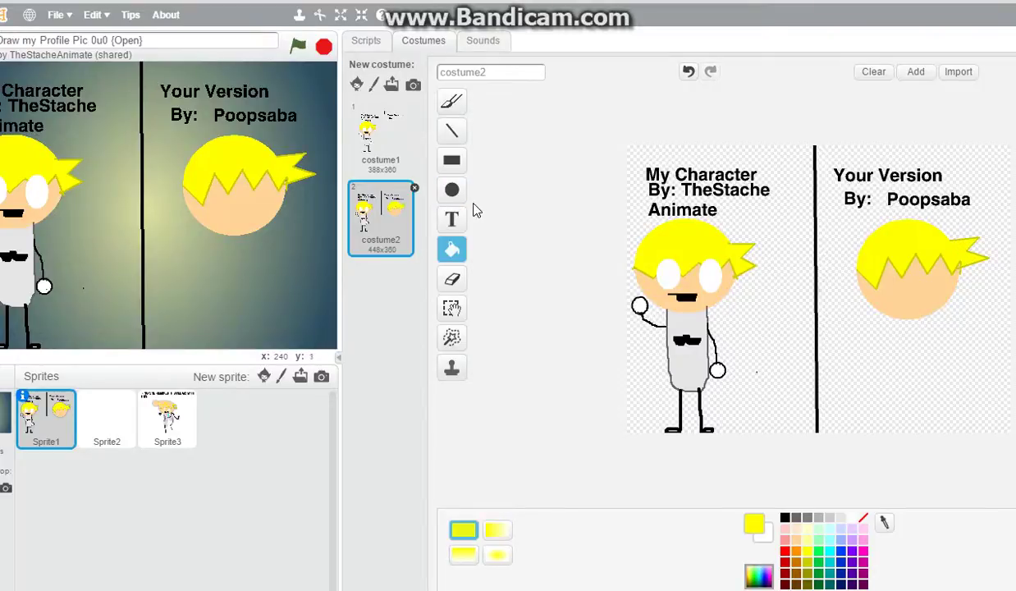
- Draw two filled white ellipses side by side as eyes on the new head
click(452, 190)
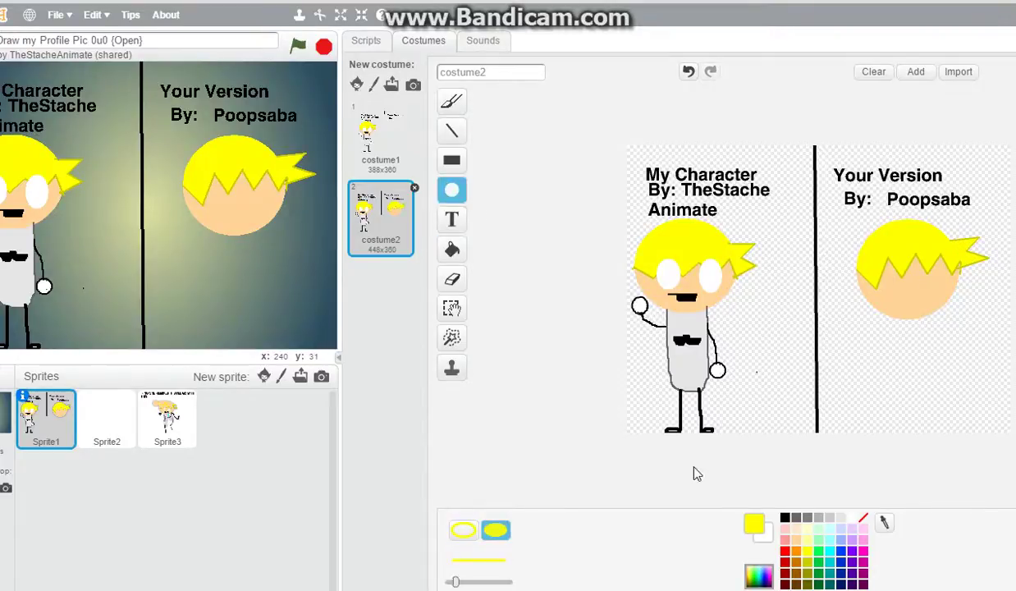
click(830, 518)
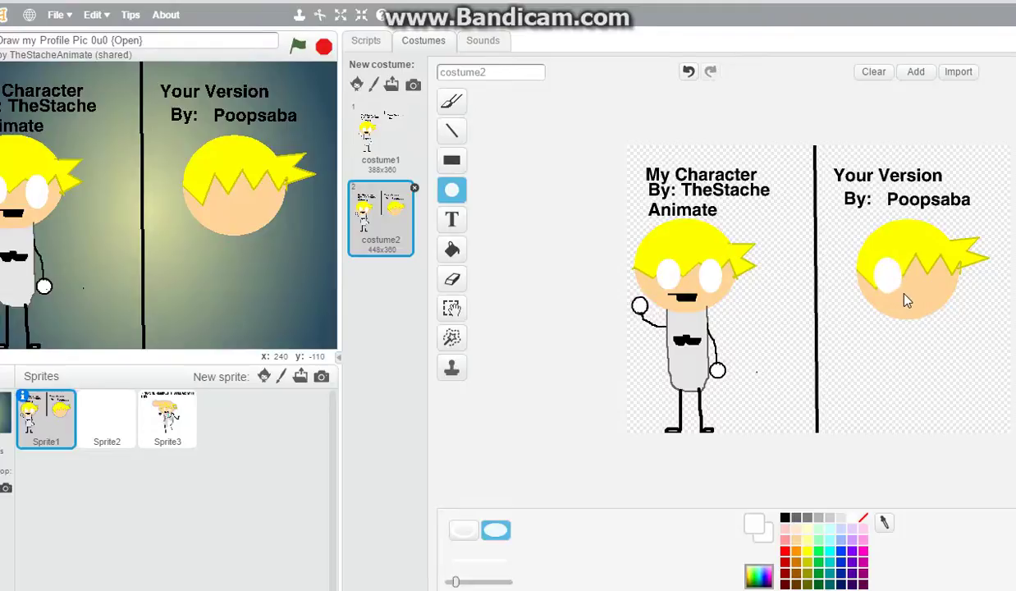
drag(905, 294, 953, 301)
click(921, 265)
click(903, 335)
- Brush a black w-shaped mouth under the eyes and a dark grey body outline below the new head
click(451, 103)
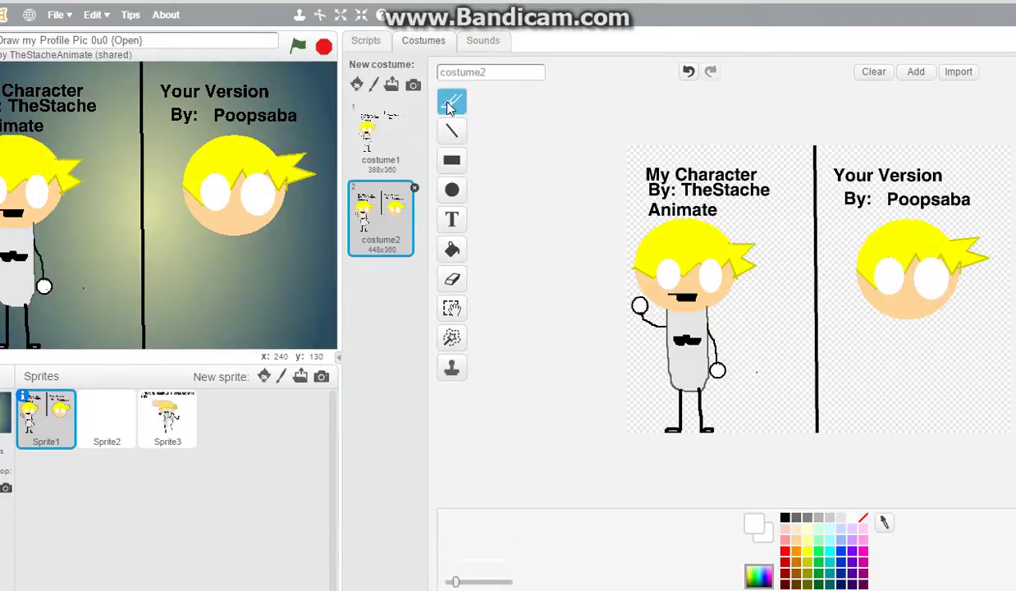
click(786, 518)
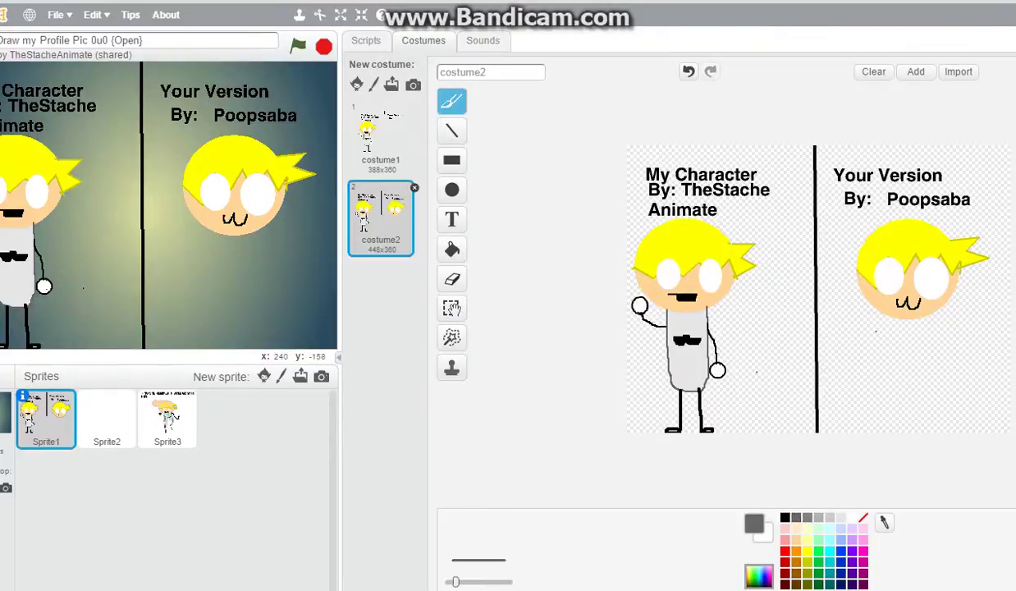
mouse_move(889, 316)
mouse_down()
mouse_move(888, 339)
mouse_move(930, 335)
mouse_move(950, 299)
mouse_up()
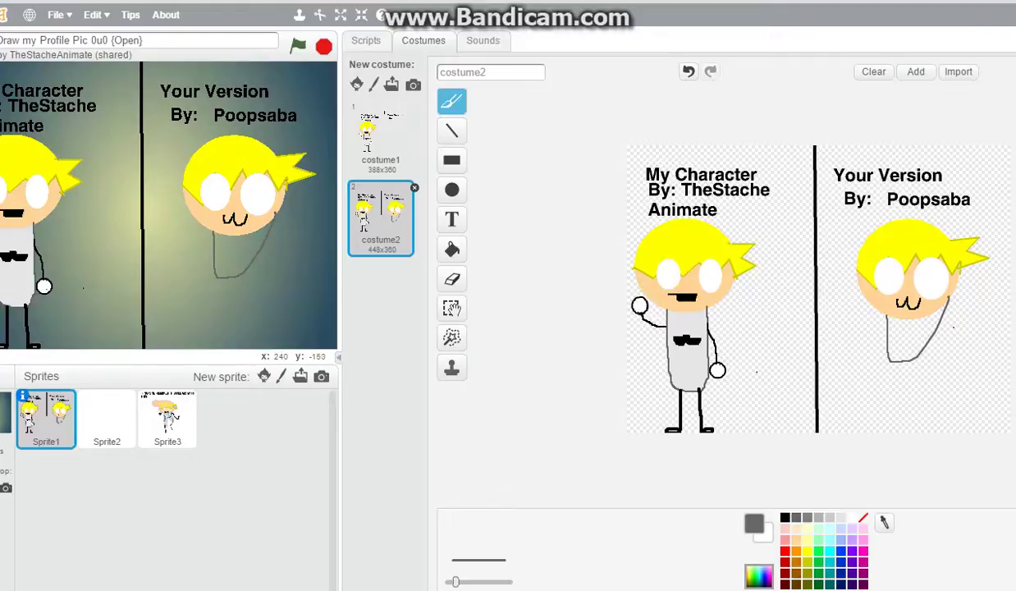
- Try to draw a black arm from the new body across the dividing line, and undo it
click(785, 517)
drag(886, 362, 775, 347)
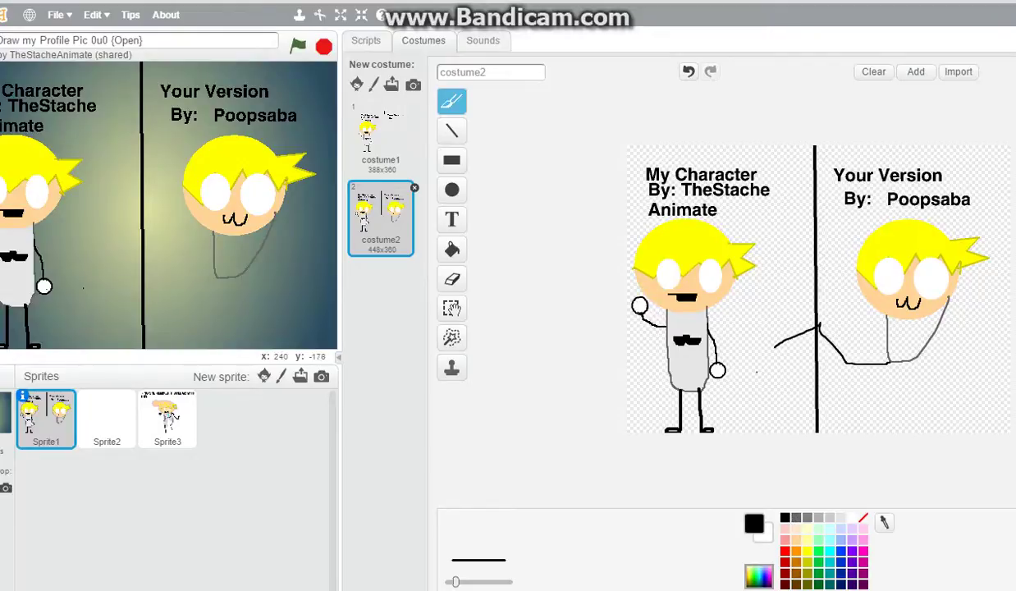
click(688, 72)
click(688, 72)
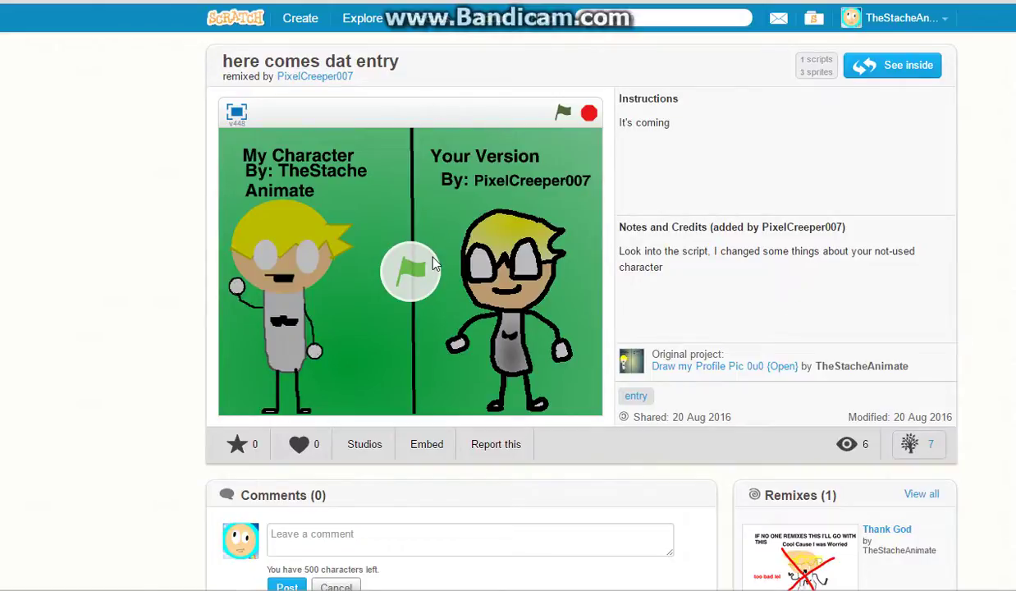
- Run the remix "here comes dat entry", return to the original project's page, and run "Draw my Profile Pic 0u0 {Open} remix"
click(430, 261)
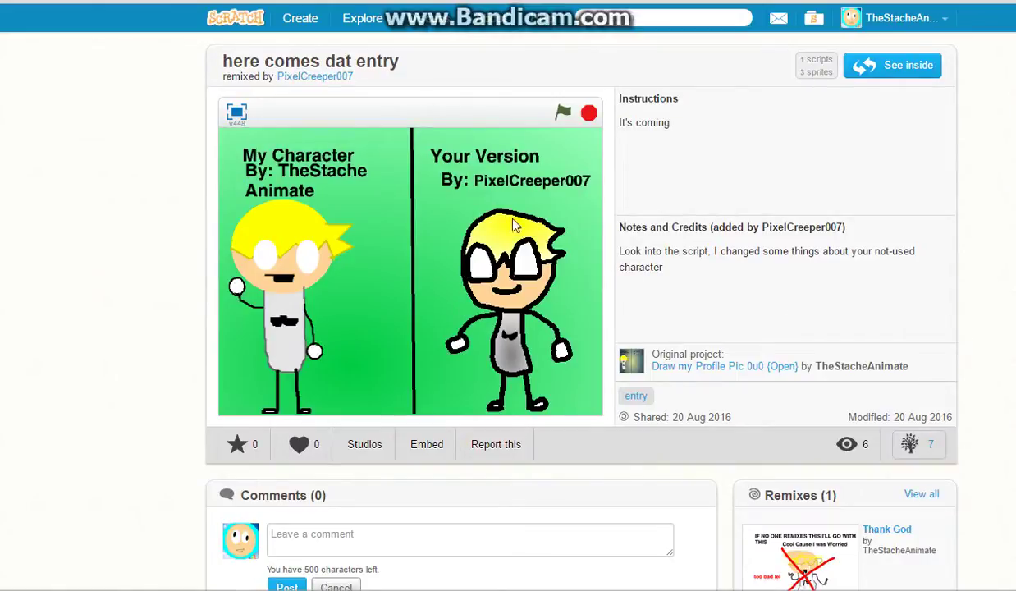
key(alt+Left)
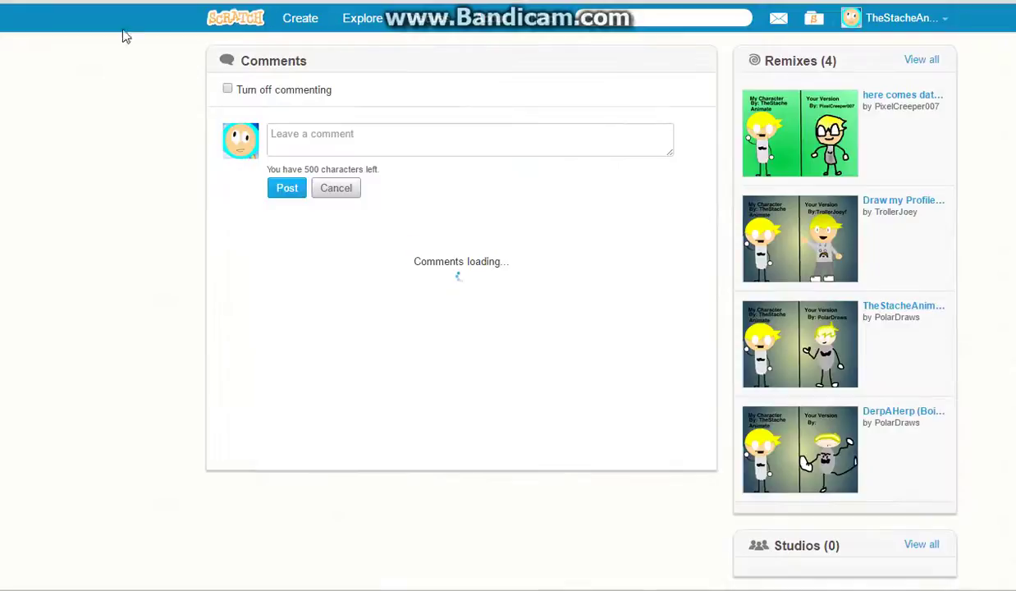
key(alt+Right)
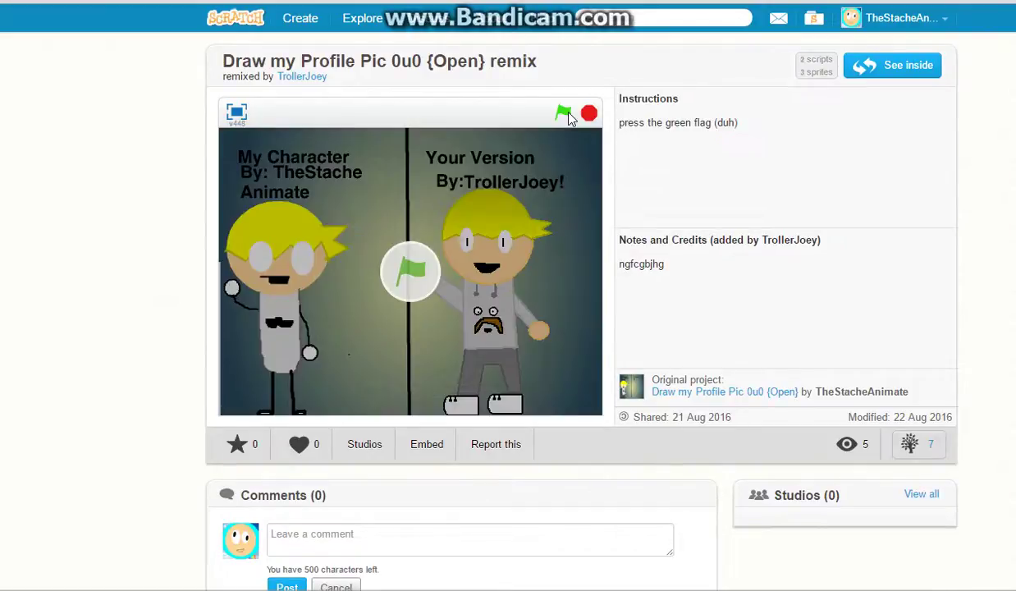
click(565, 114)
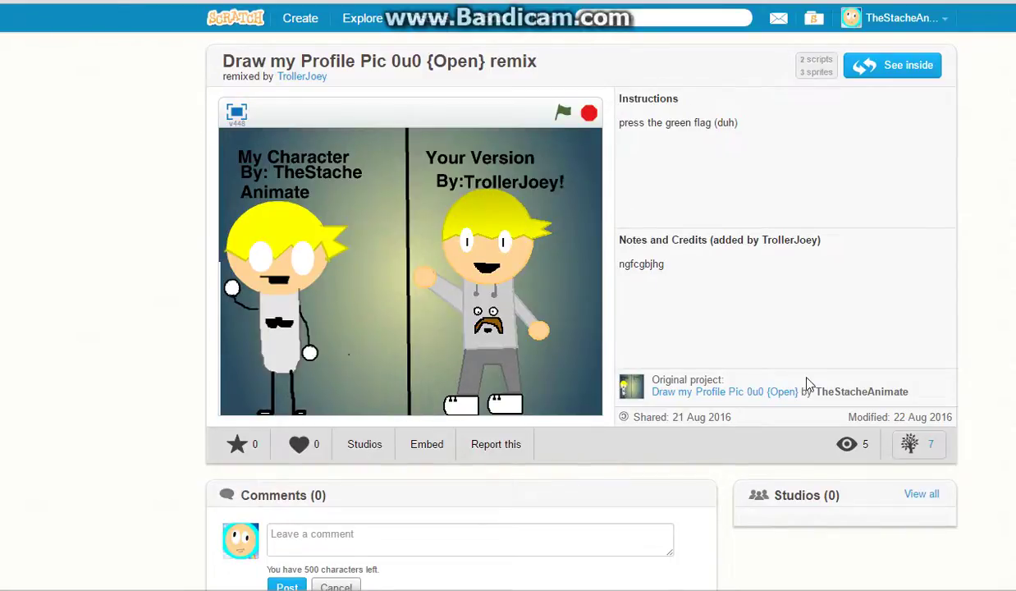
- Open and run the remixes "TheStacheAnimates Profile Pic" and "DerpAHerp (Boi PolrDruws)"
key(alt+Left)
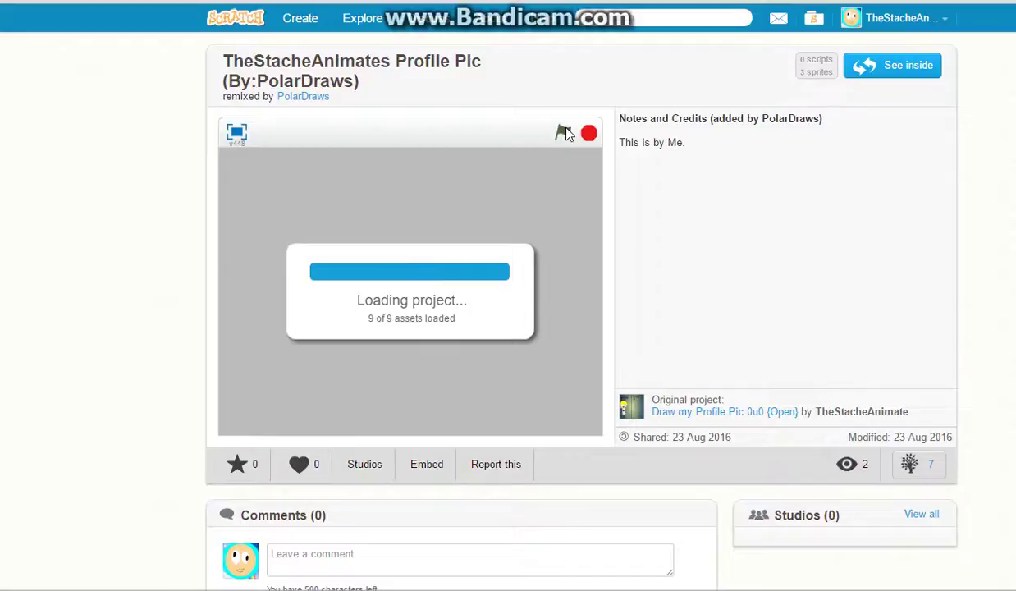
click(563, 133)
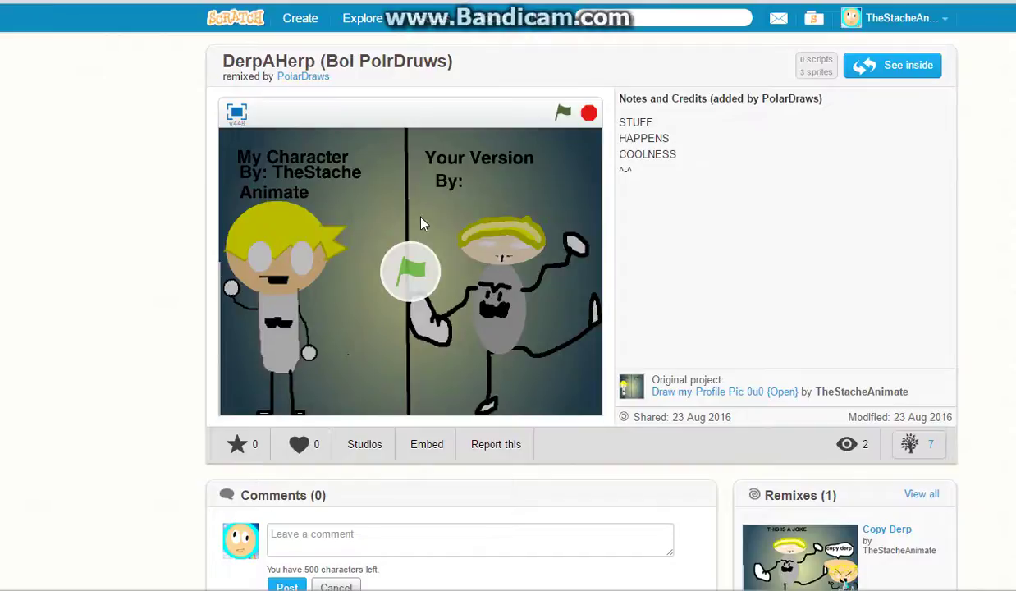
click(413, 278)
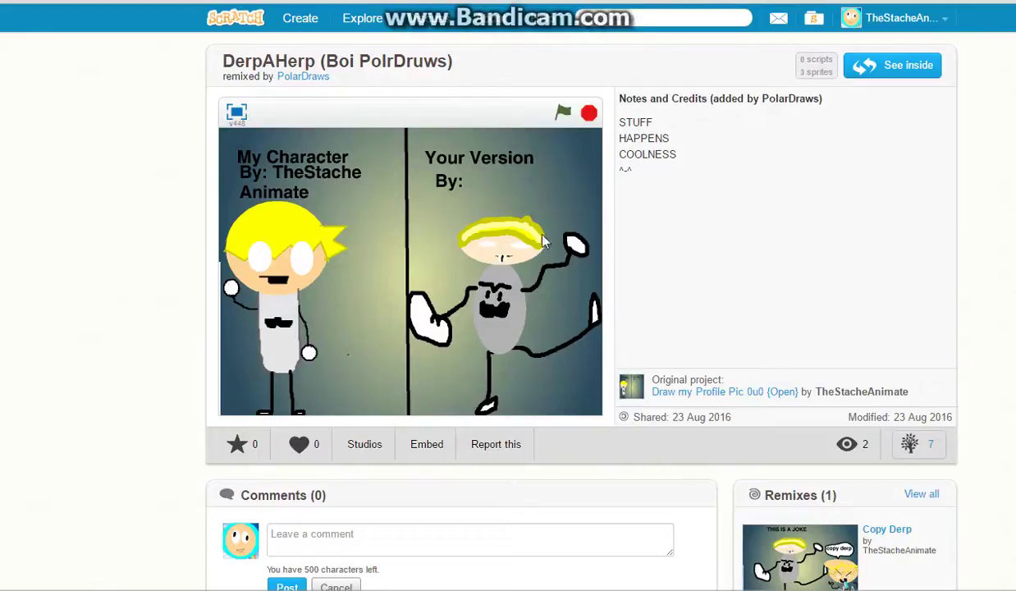
scroll(450, 425, down, 4)
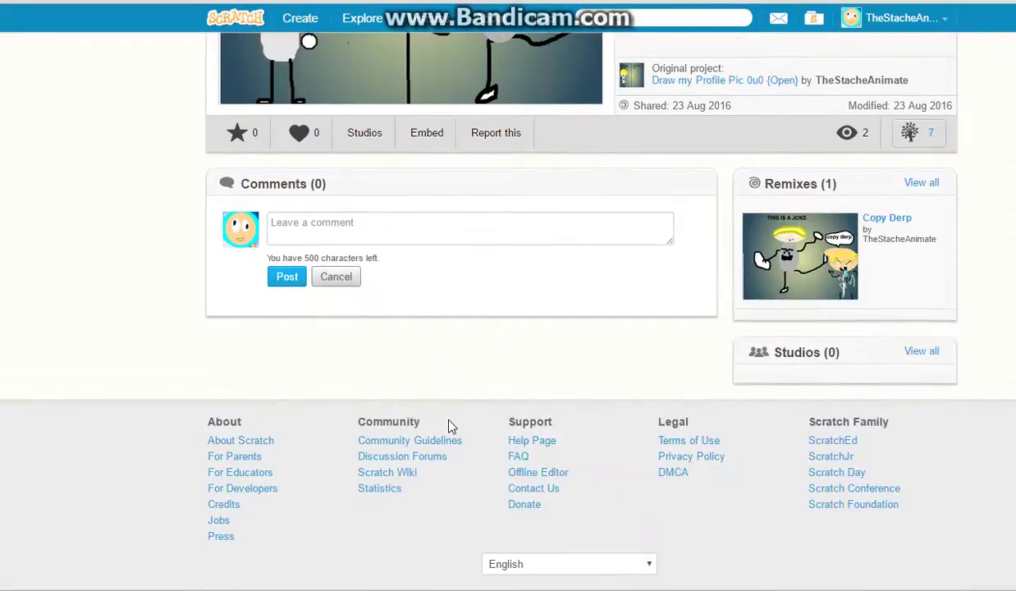
scroll(493, 328, up, 2)
scroll(492, 329, down, 2)
scroll(492, 328, up, 4)
scroll(574, 312, down, 2)
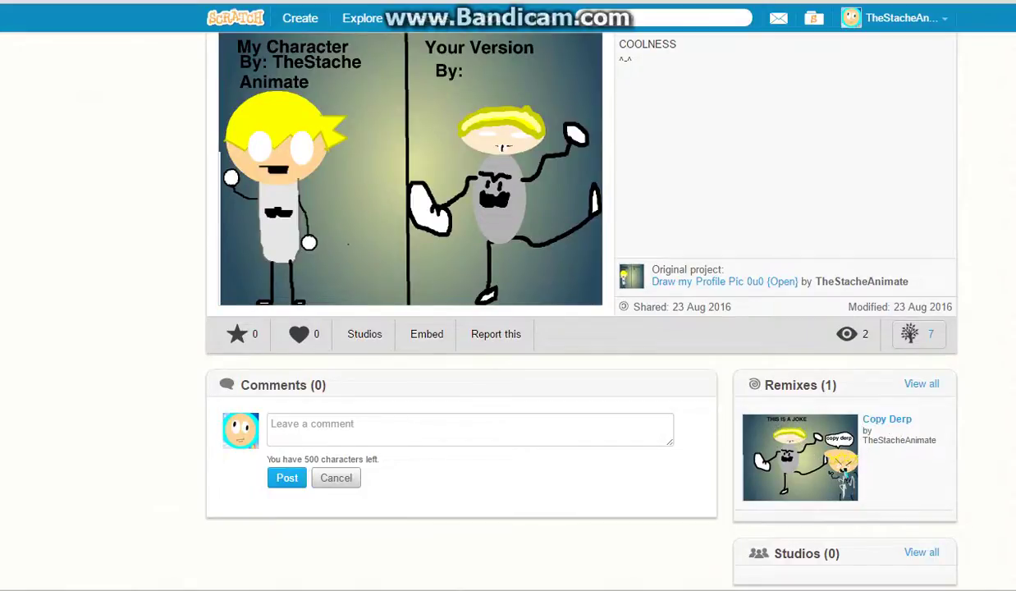
scroll(809, 454, up, 3)
scroll(733, 209, down, 3)
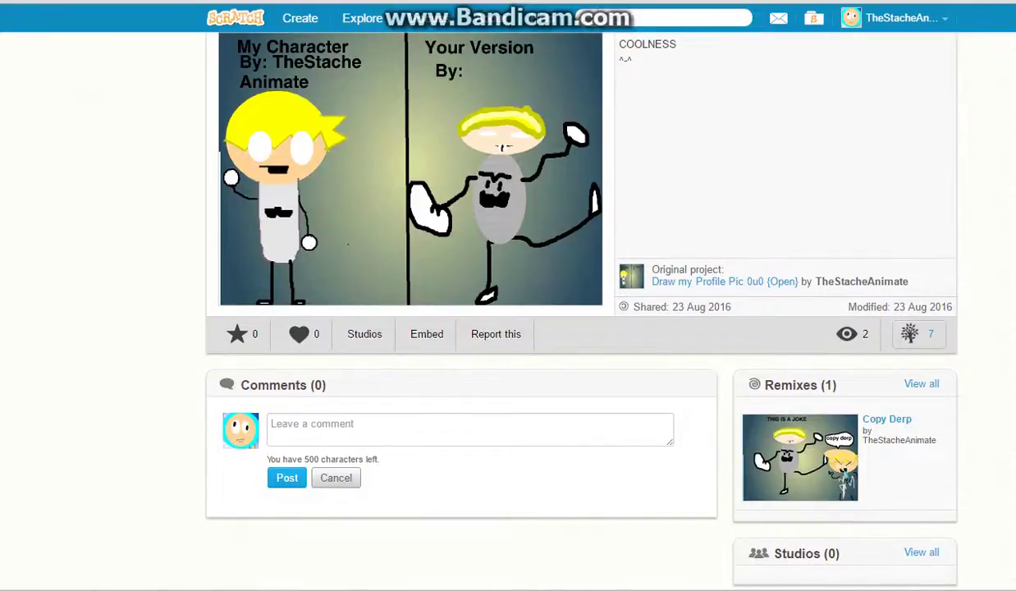